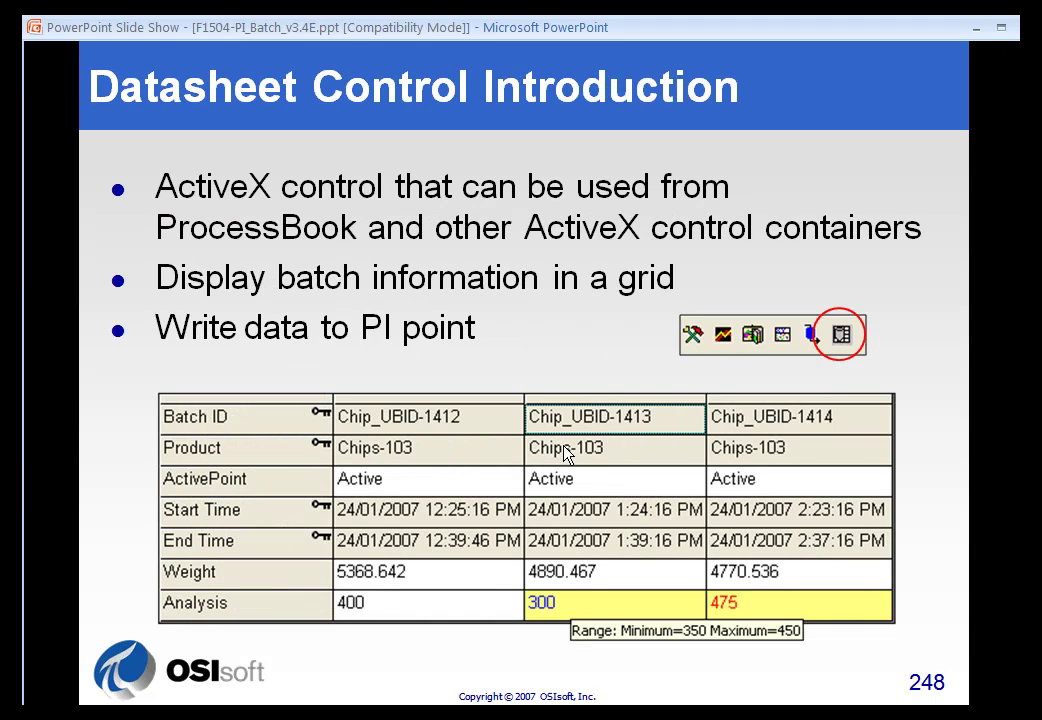
Leave the PowerPoint slide show and switch to the empty Datasheet demo display in ProcessBook
{"action": "key", "text": "alt+Tab"}
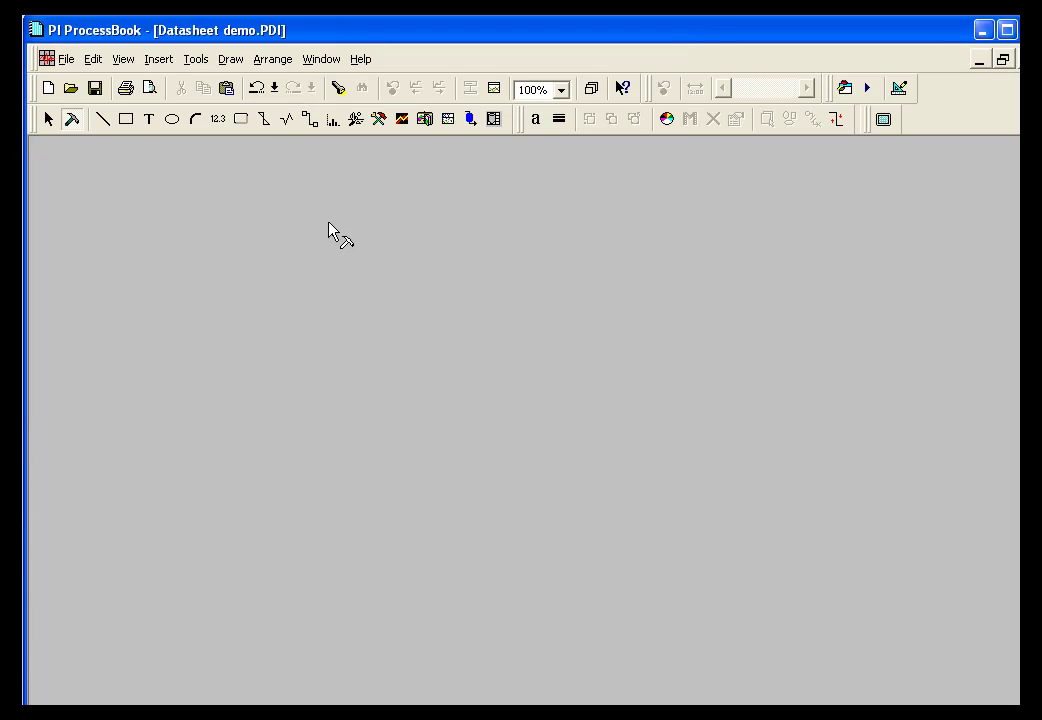
In Build mode, draw a DataSheet control across the upper part of the display
{"action": "left_click", "coordinate": [71, 123]}
{"action": "left_click", "coordinate": [493, 120]}
{"action": "mouse_move", "coordinate": [65, 166]}
{"action": "left_mouse_down"}
{"action": "mouse_move", "coordinate": [677, 440]}
{"action": "mouse_move", "coordinate": [935, 415]}
{"action": "left_mouse_up"}
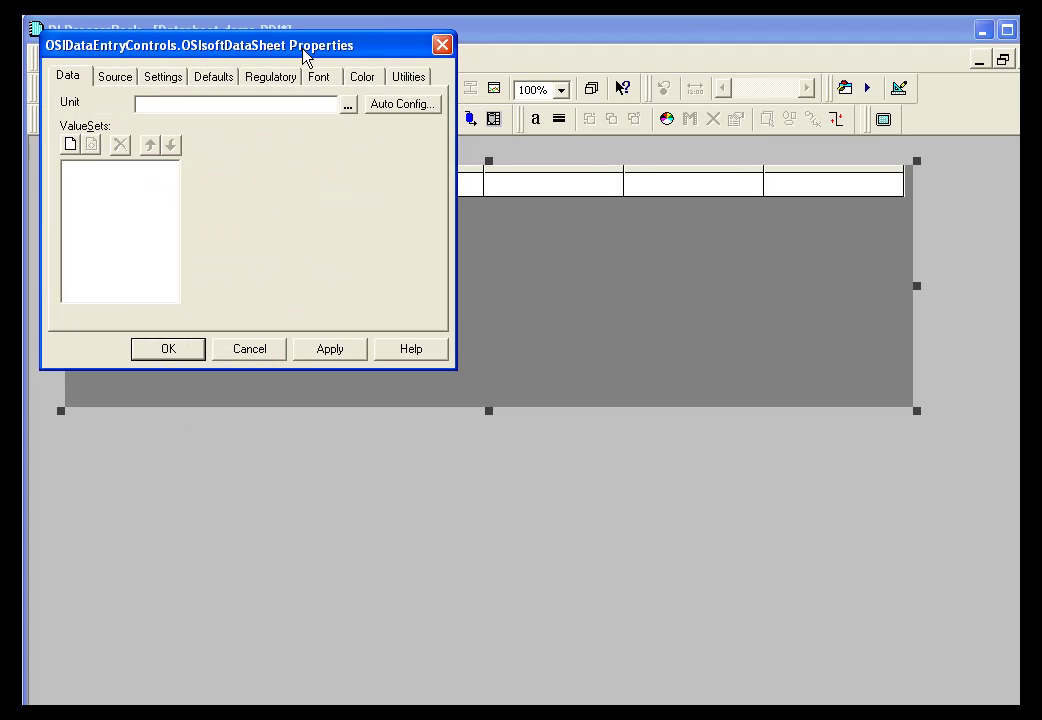
{"action": "left_click_drag", "start_coordinate": [305, 56], "coordinate": [338, 85]}
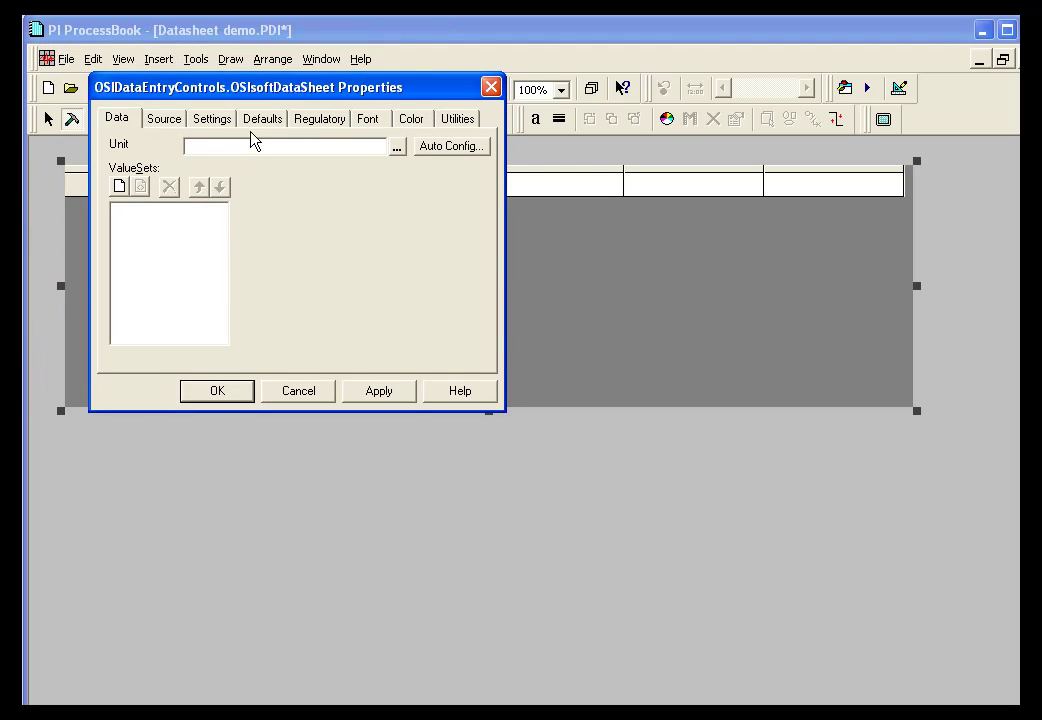
{"action": "left_click", "coordinate": [397, 147]}
Set the datasheet unit to train56 > My Pulp CO. > San Leandro > Pulp Area > Line 1 > ChipScreening 1
{"action": "left_click", "coordinate": [115, 154]}
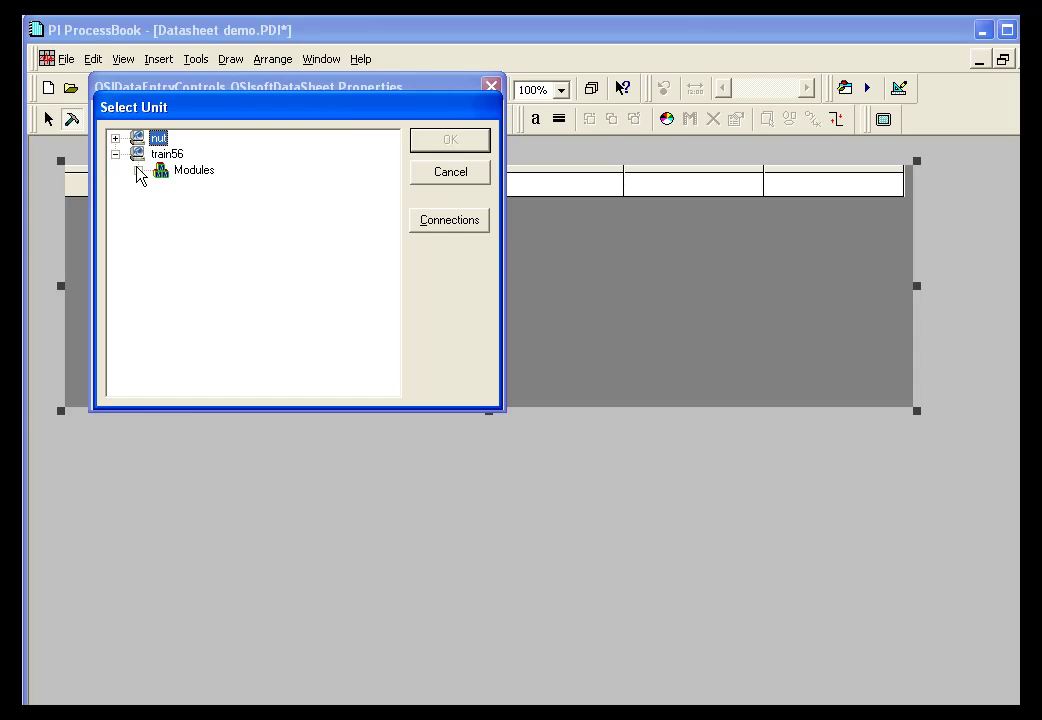
{"action": "left_click", "coordinate": [138, 170]}
{"action": "left_click", "coordinate": [161, 217]}
{"action": "left_click", "coordinate": [184, 233]}
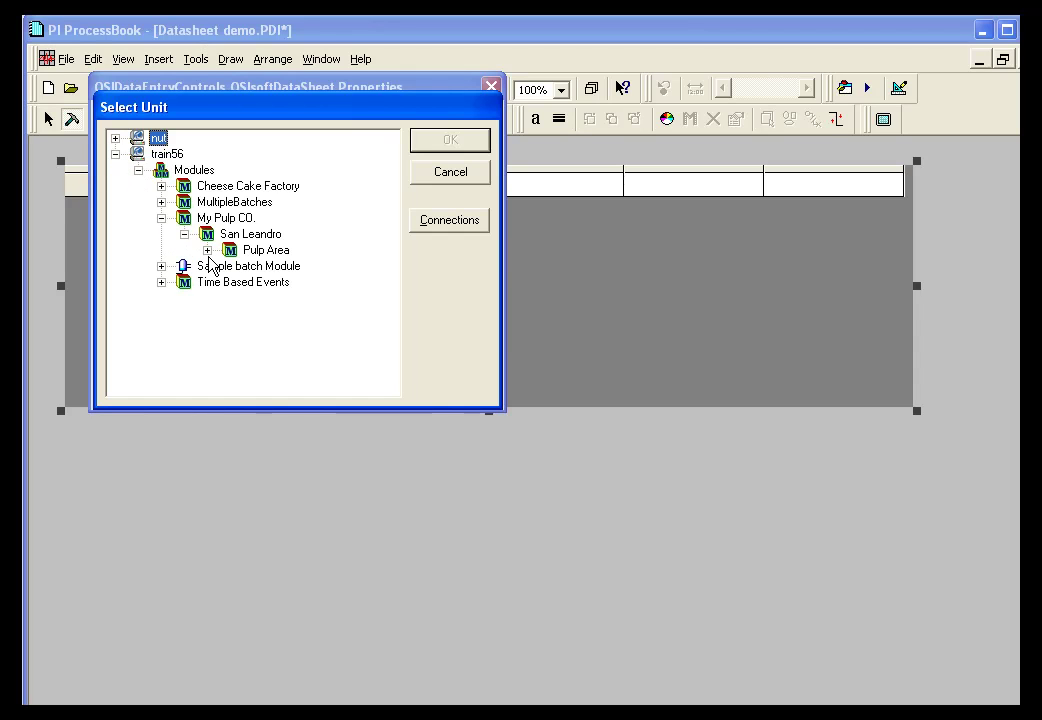
{"action": "left_click", "coordinate": [207, 249]}
{"action": "left_click", "coordinate": [230, 265]}
{"action": "left_click", "coordinate": [302, 282]}
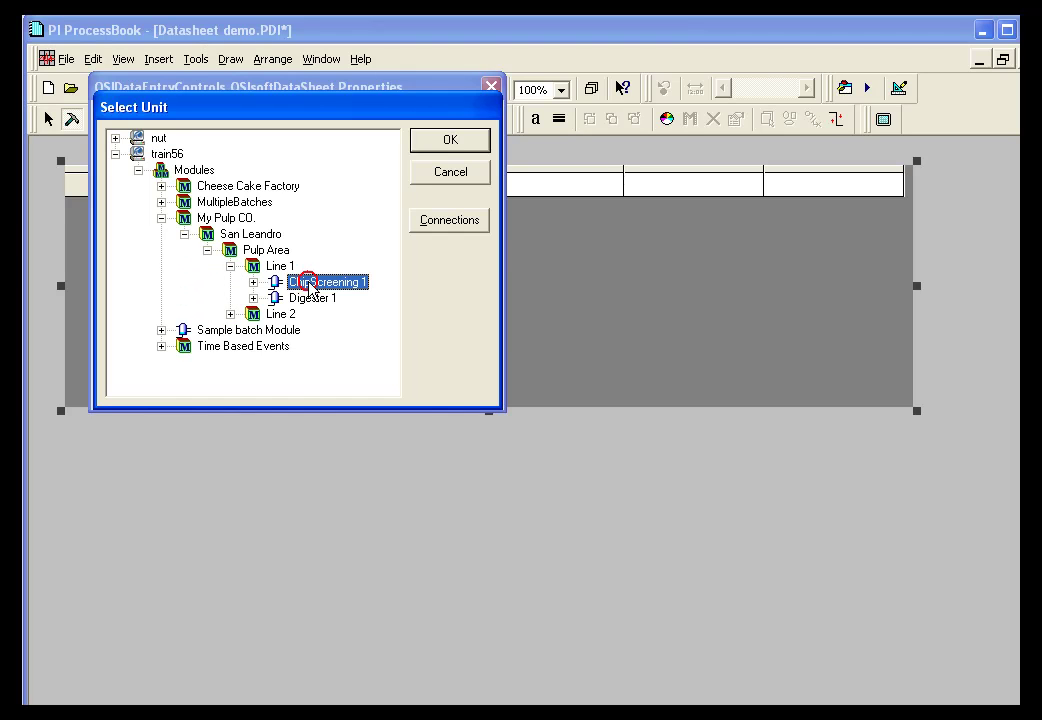
{"action": "left_click", "coordinate": [444, 137]}
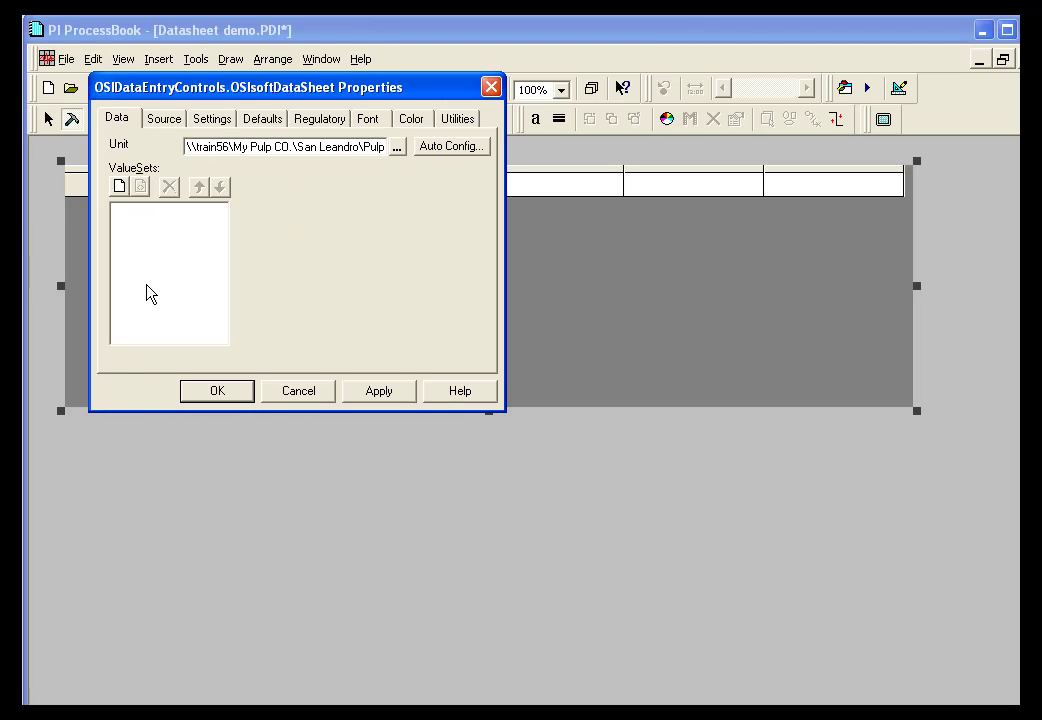
Auto-configure the datasheet's value sets from all of the unit's sub modules
{"action": "left_click", "coordinate": [447, 148]}
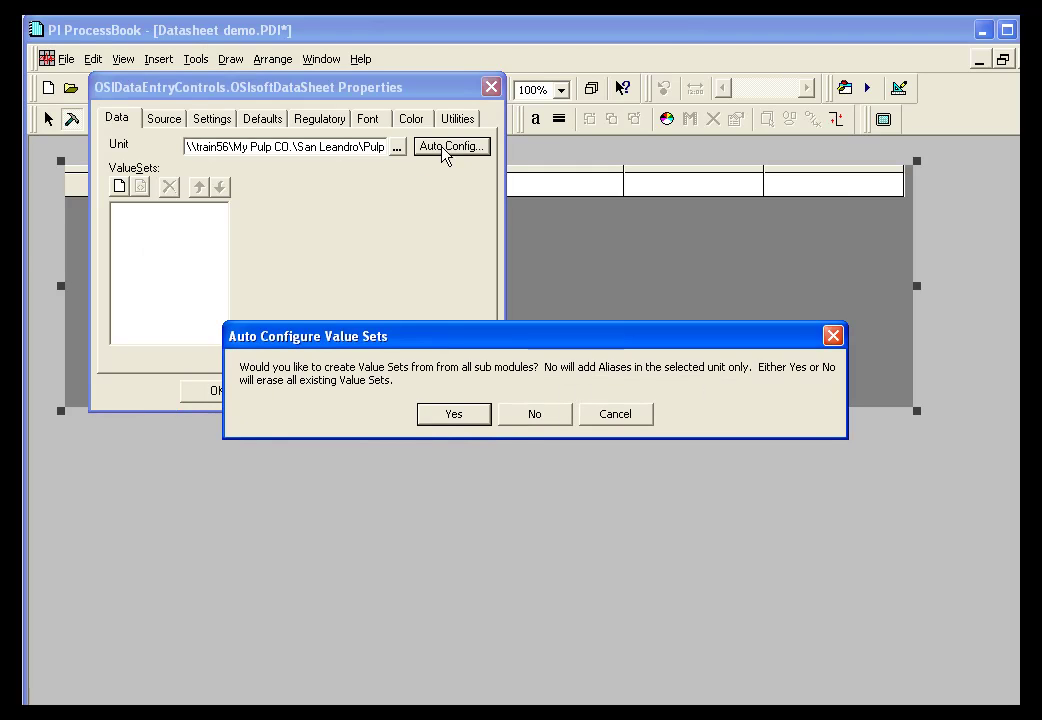
{"action": "left_click", "coordinate": [446, 416]}
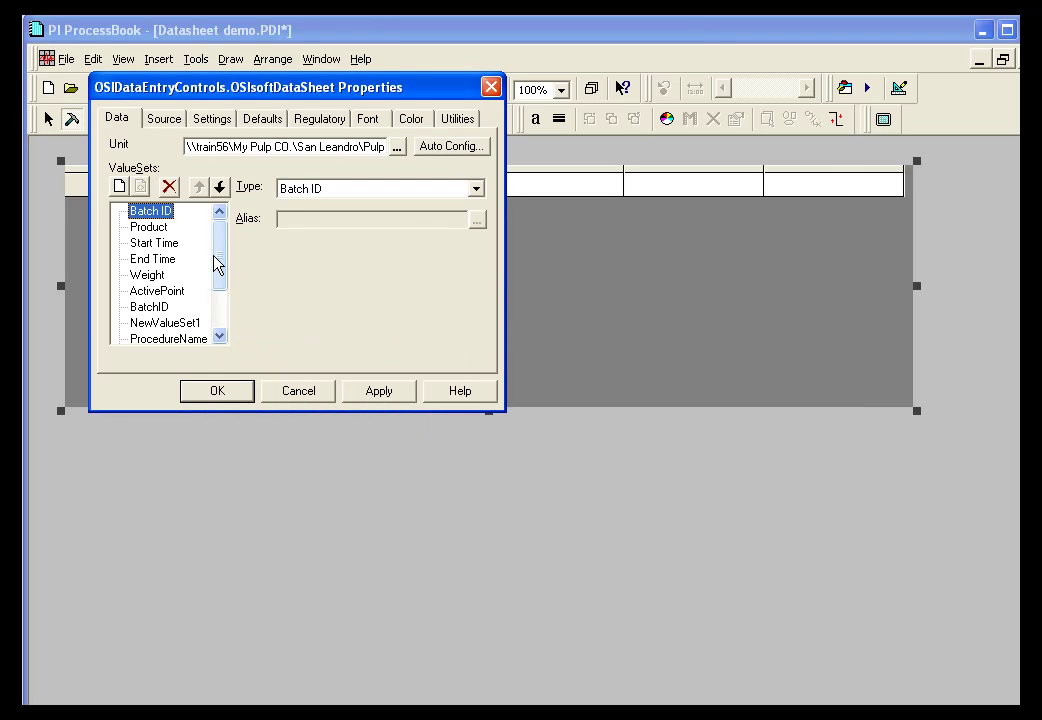
{"action": "left_click", "coordinate": [218, 239]}
{"action": "mouse_move", "coordinate": [218, 241]}
{"action": "left_mouse_down"}
{"action": "mouse_move", "coordinate": [210, 314]}
{"action": "mouse_move", "coordinate": [225, 241]}
{"action": "left_mouse_up"}
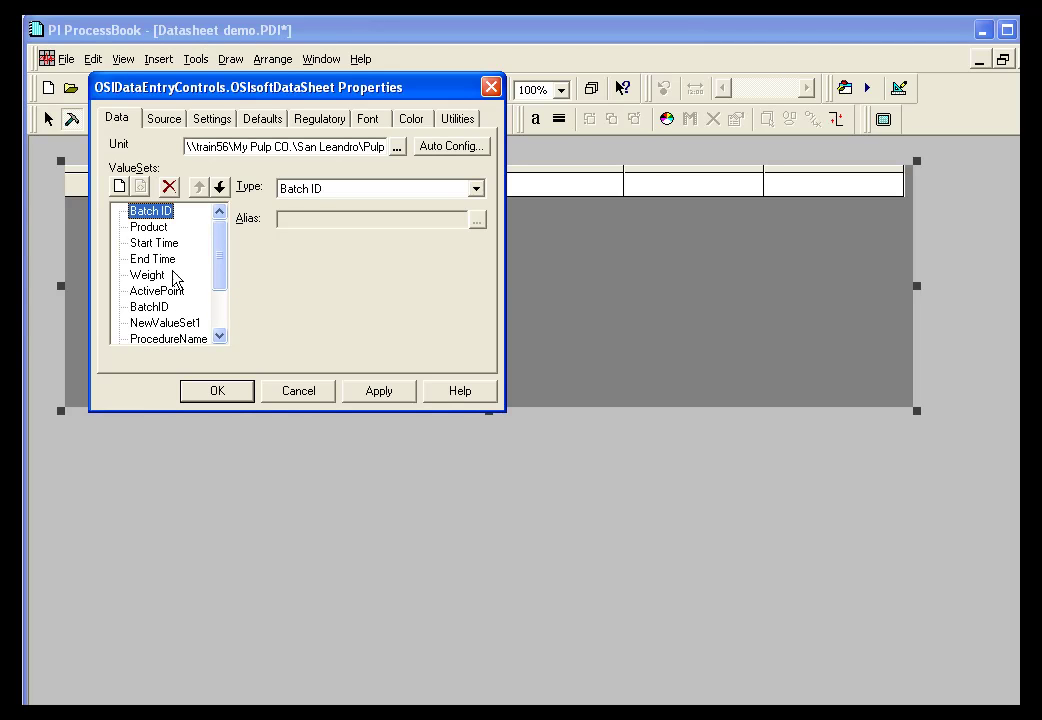
{"action": "left_click_drag", "start_coordinate": [223, 245], "coordinate": [220, 312]}
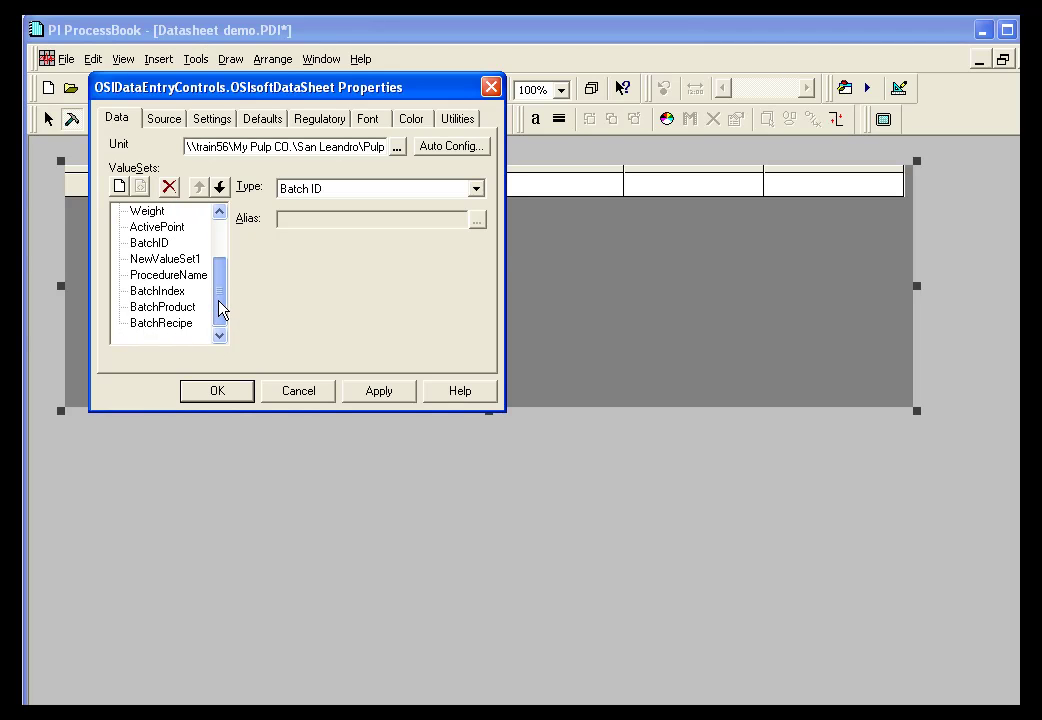
Delete BatchRecipe, the duplicate BatchID and the other unneeded value sets
{"action": "left_click", "coordinate": [160, 323]}
{"action": "left_click", "coordinate": [169, 187]}
{"action": "left_click", "coordinate": [169, 187]}
{"action": "left_click", "coordinate": [169, 187]}
{"action": "left_click", "coordinate": [169, 187]}
{"action": "left_click", "coordinate": [169, 187]}
{"action": "left_click", "coordinate": [169, 187]}
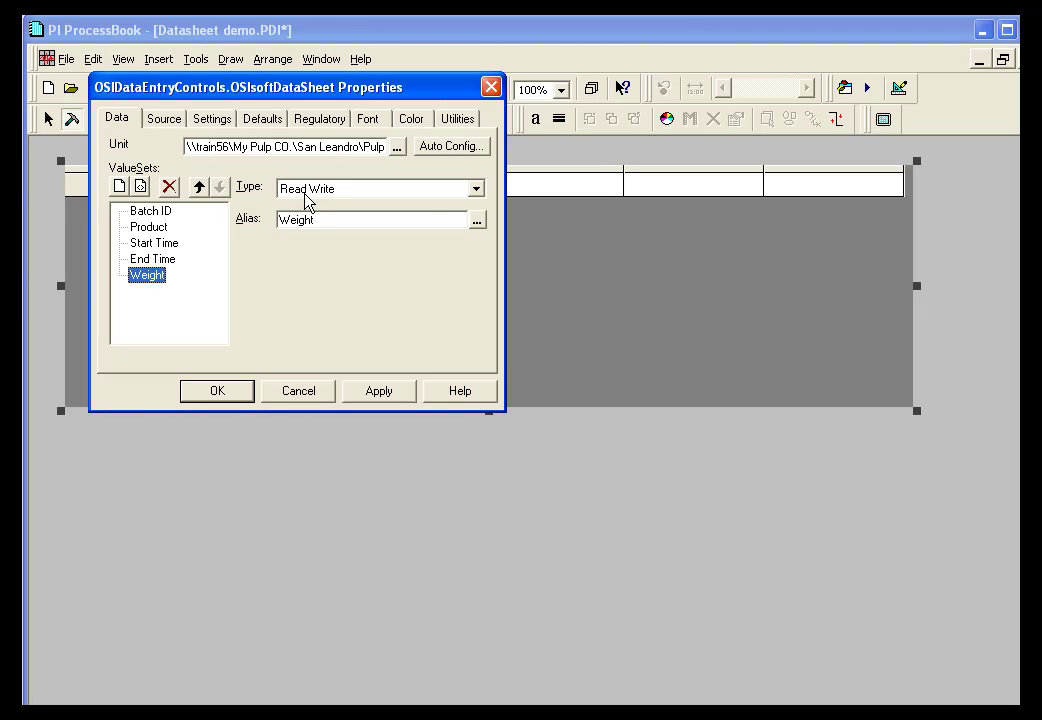
Set the Weight value set to Read Only and accept the properties
{"action": "left_click", "coordinate": [477, 192]}
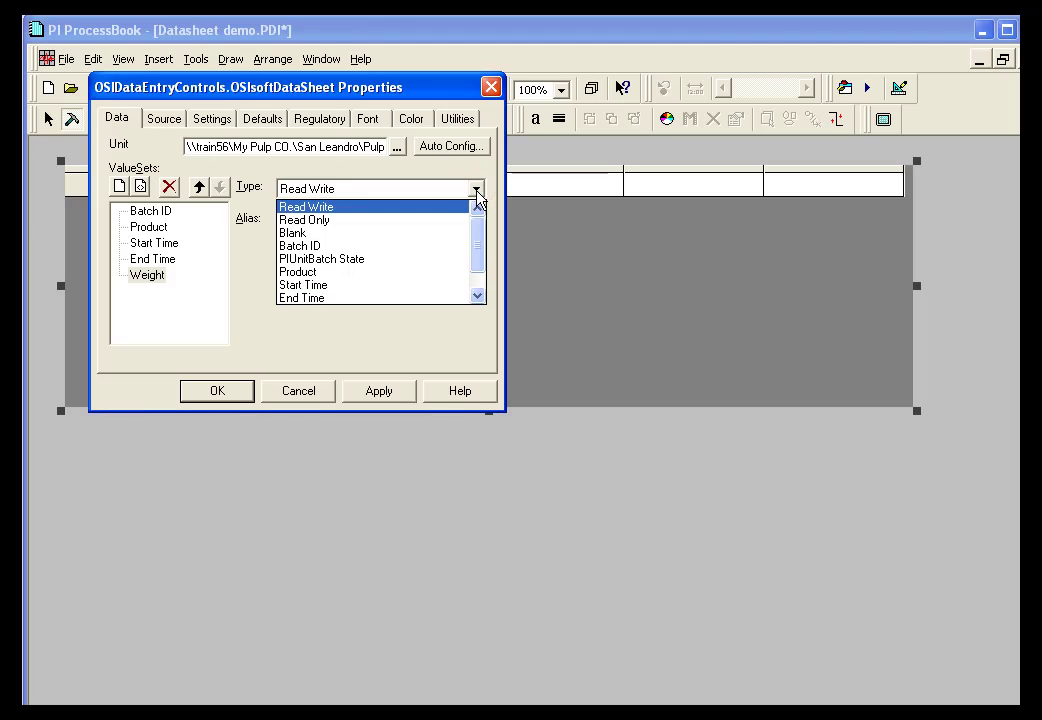
{"action": "left_click", "coordinate": [295, 220]}
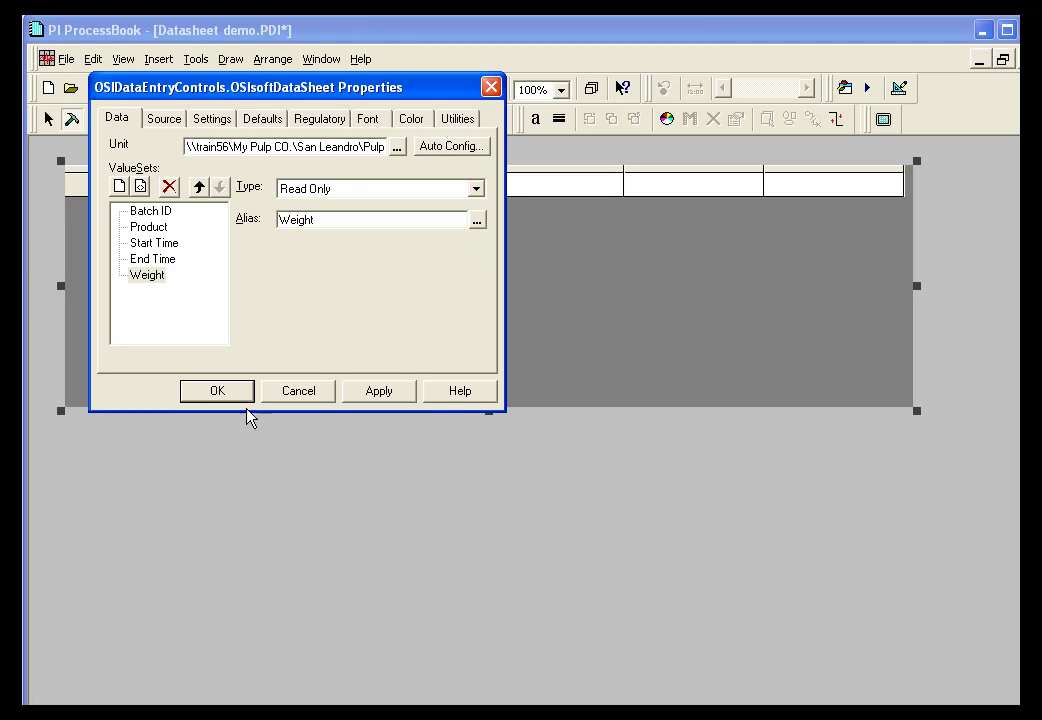
{"action": "left_click", "coordinate": [220, 392]}
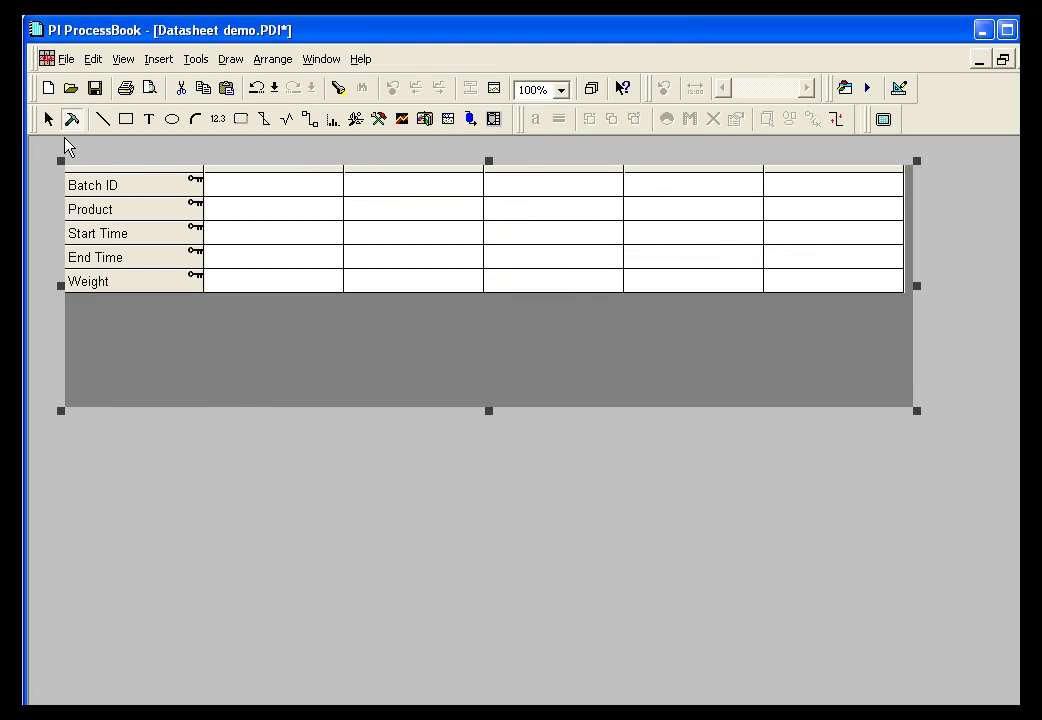
Preview batches Chip_UBID-1270 to 1274 in Run mode, then shorten the datasheet's empty lower area
{"action": "left_click", "coordinate": [48, 119]}
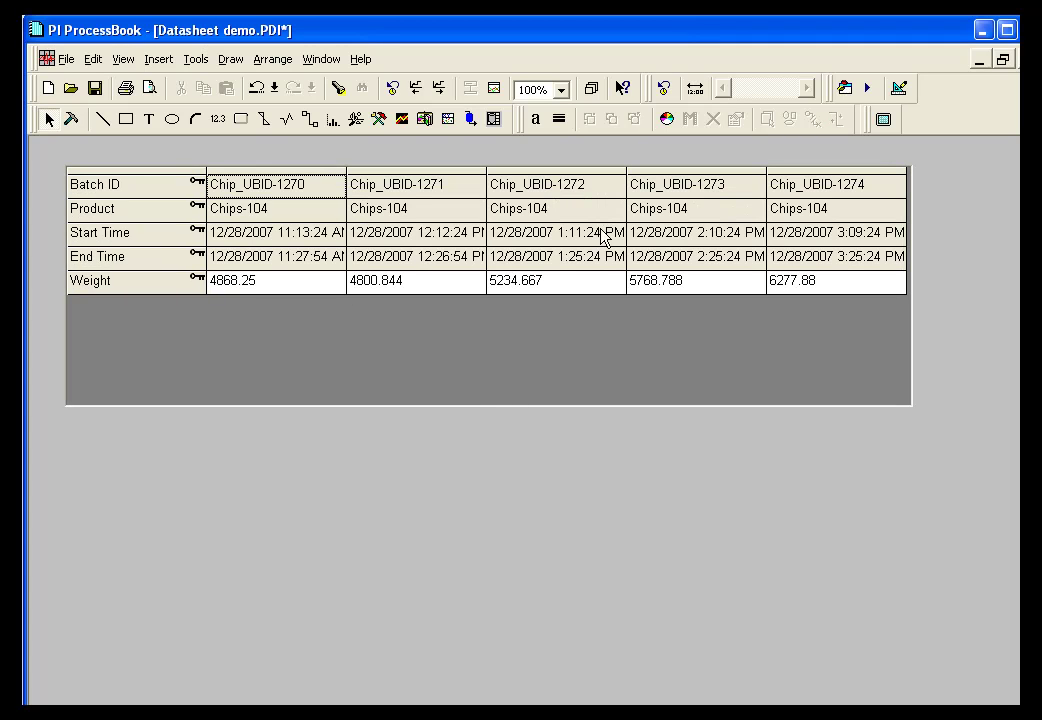
{"action": "left_click_drag", "start_coordinate": [190, 283], "coordinate": [191, 184]}
{"action": "left_click", "coordinate": [71, 119]}
{"action": "left_click", "coordinate": [496, 402]}
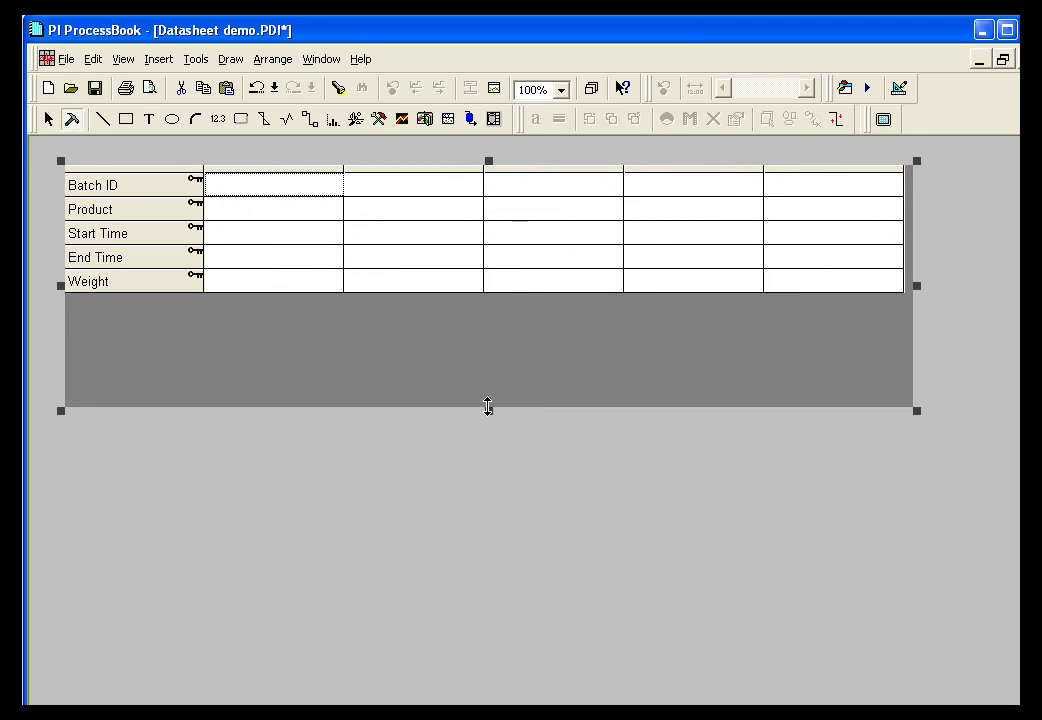
{"action": "left_click_drag", "start_coordinate": [488, 406], "coordinate": [488, 326]}
{"action": "left_click", "coordinate": [44, 119]}
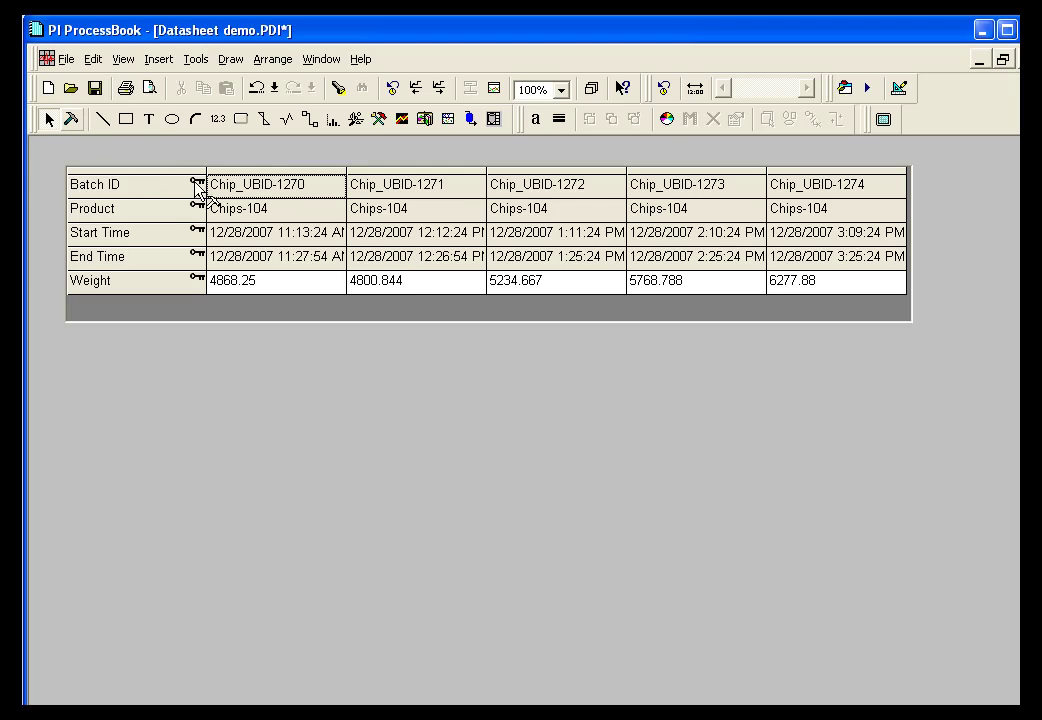
Reopen the datasheet properties and confirm the source is the last 5 batches since one day ago
{"action": "key", "text": "ctrl+alt+b"}
{"action": "left_click", "coordinate": [272, 209]}
{"action": "right_click", "coordinate": [273, 211]}
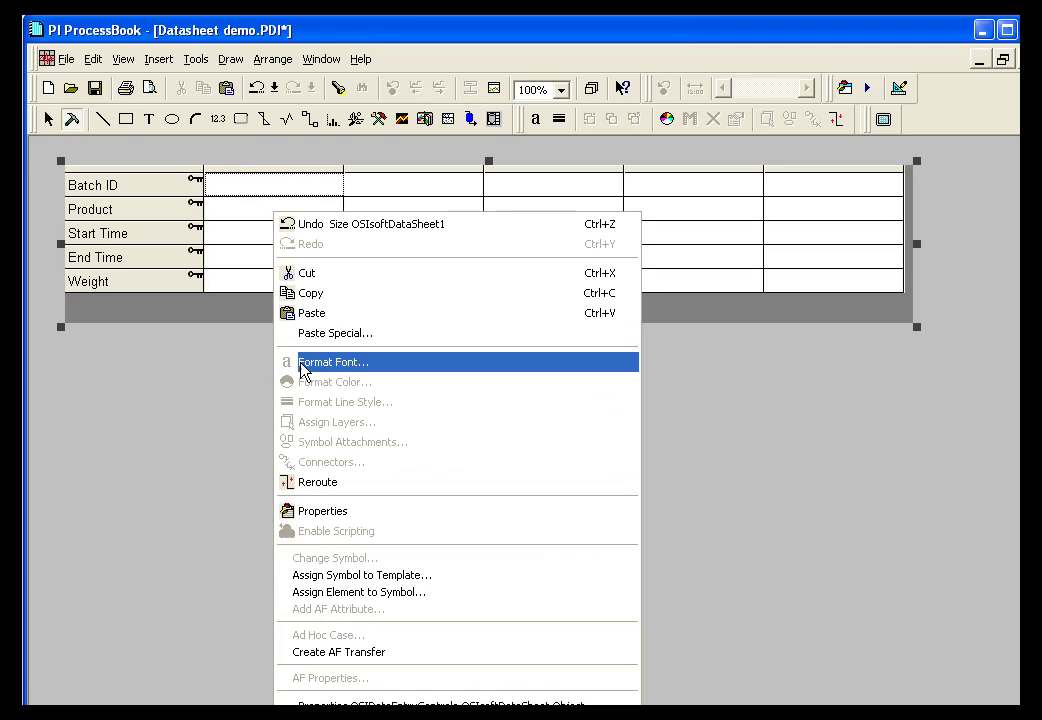
{"action": "left_click", "coordinate": [360, 703]}
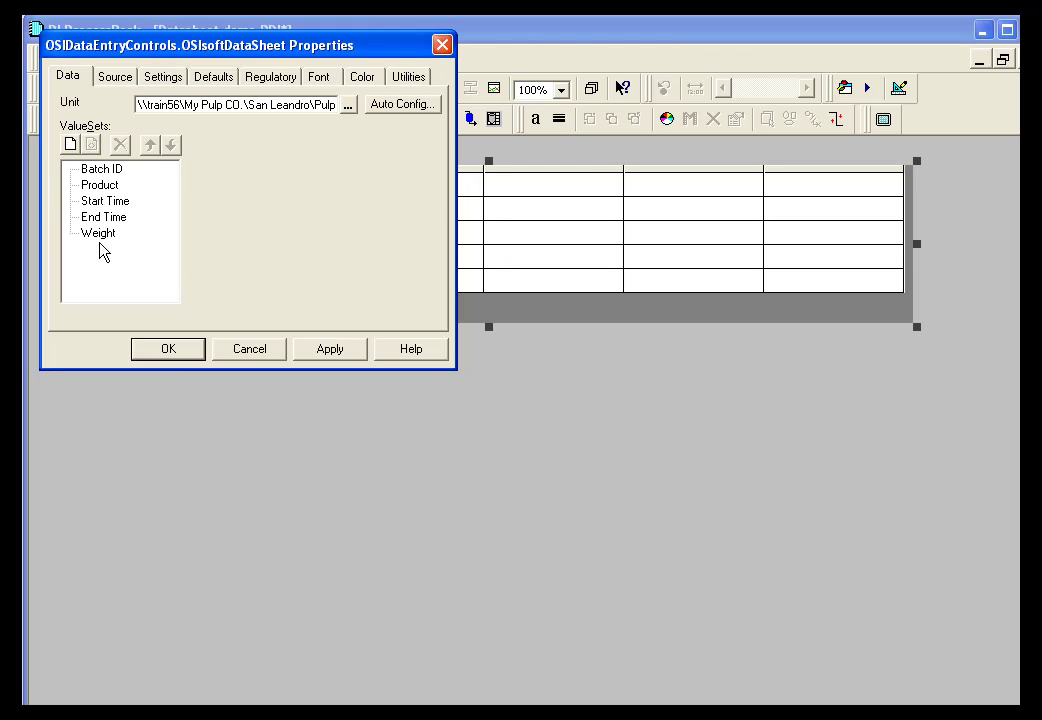
{"action": "left_click", "coordinate": [116, 77]}
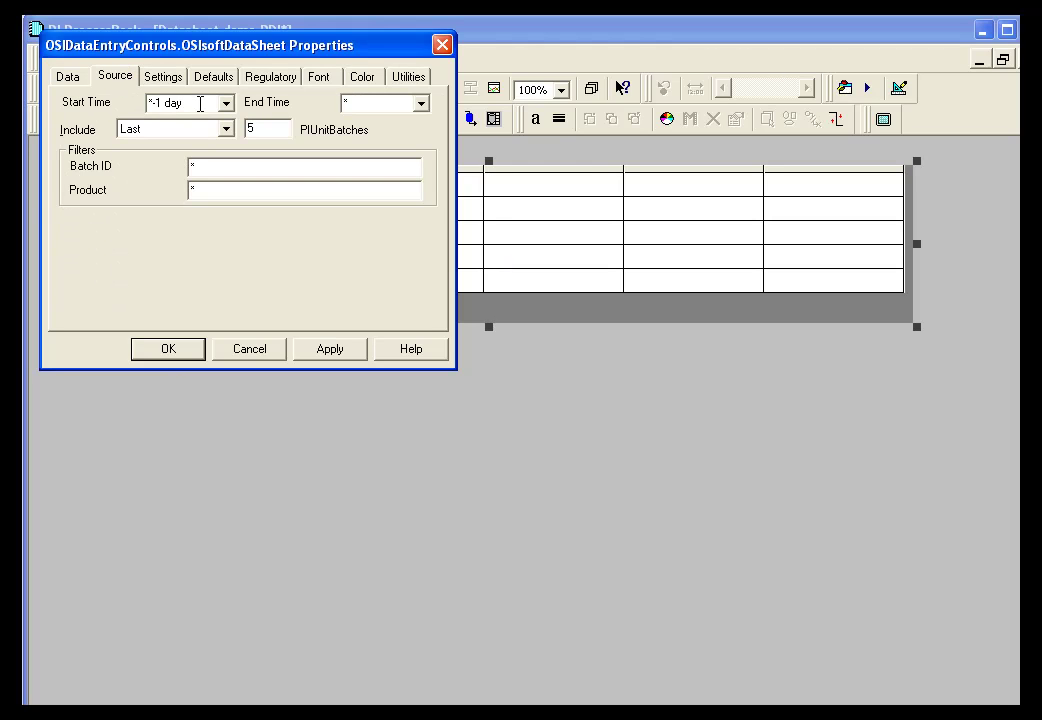
{"action": "left_click", "coordinate": [253, 129]}
{"action": "left_click", "coordinate": [148, 72]}
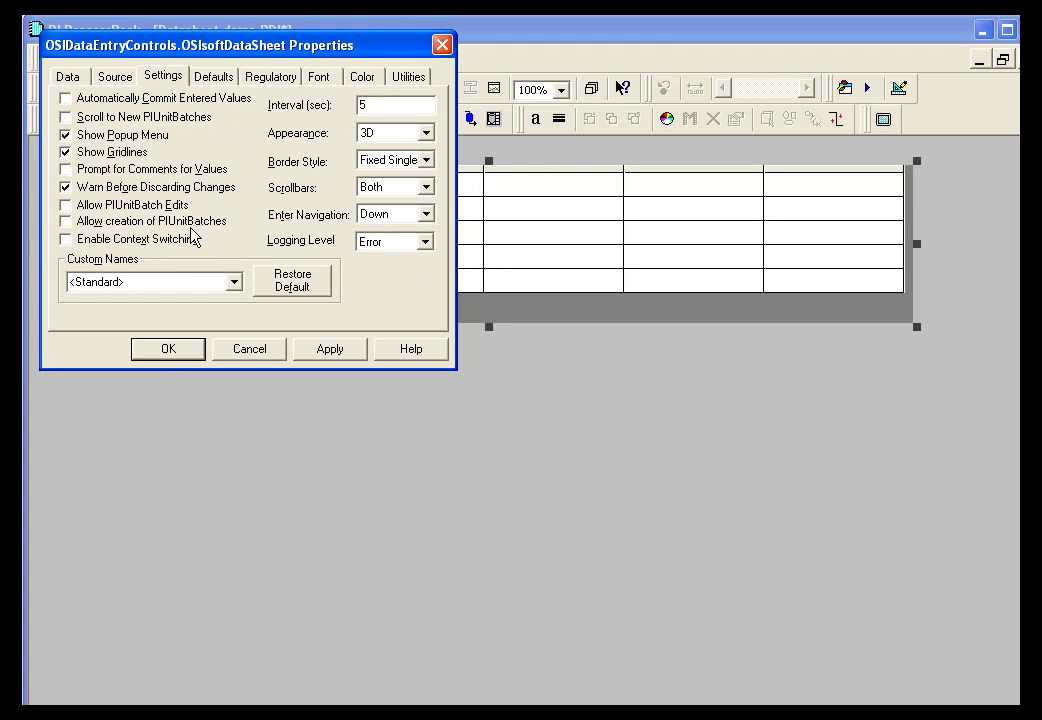
Keep the 3D appearance and both scrollbars, review the defaults, font and colour tabs, then accept
{"action": "left_click", "coordinate": [425, 132]}
{"action": "left_click", "coordinate": [397, 162]}
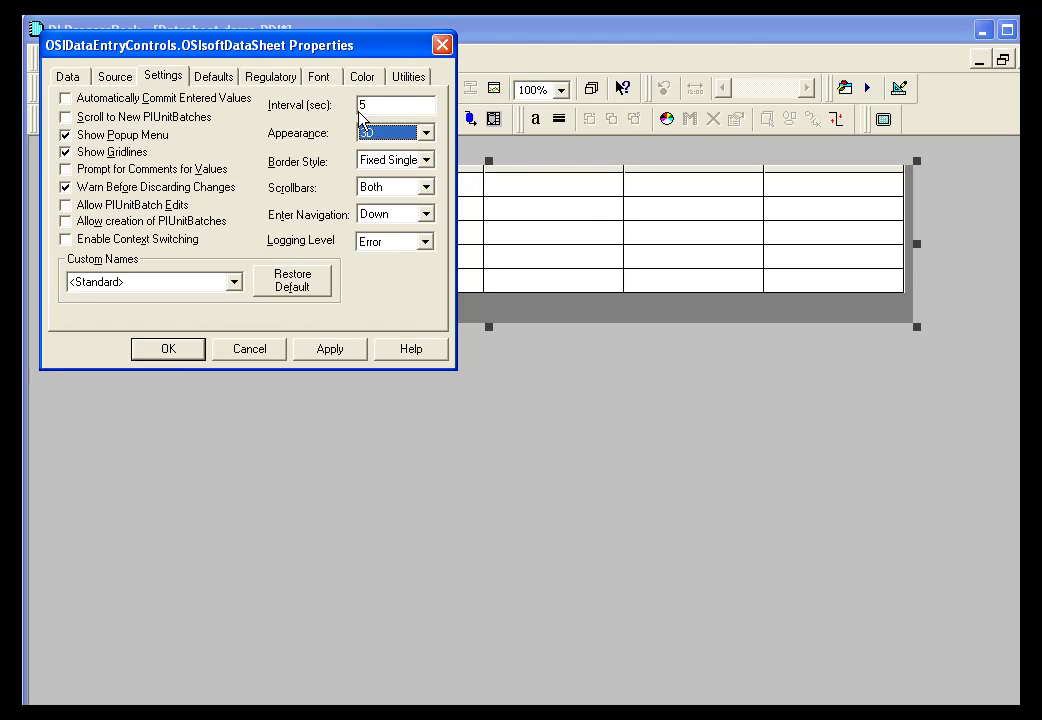
{"action": "left_click", "coordinate": [377, 106]}
{"action": "left_click", "coordinate": [425, 188]}
{"action": "left_click", "coordinate": [424, 190]}
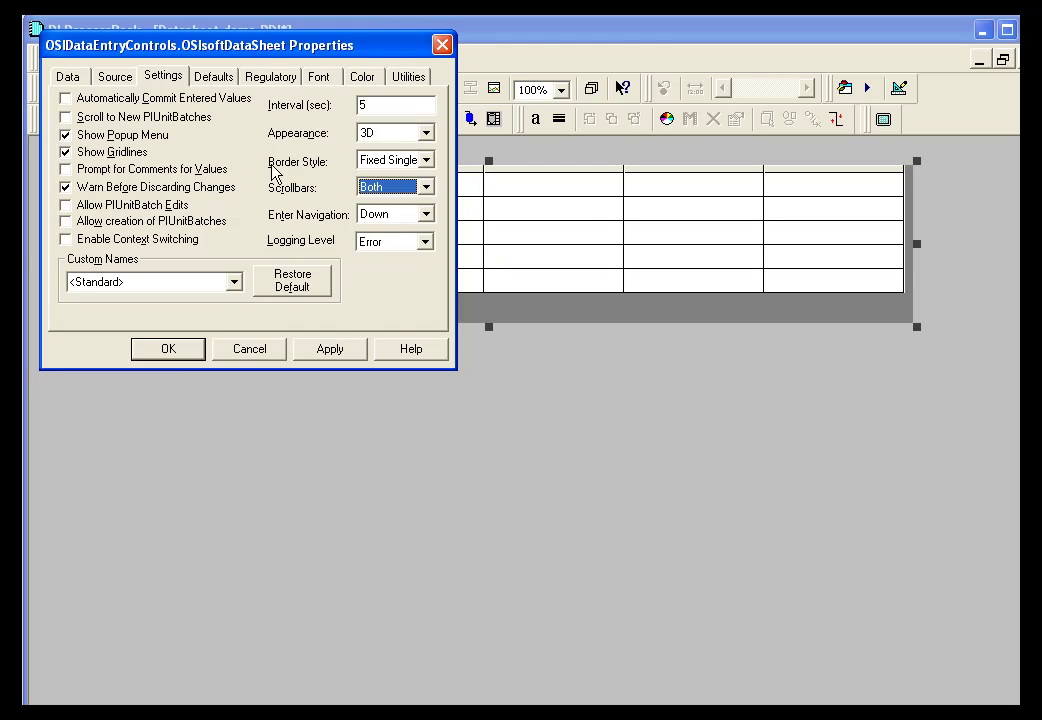
{"action": "left_click", "coordinate": [132, 281]}
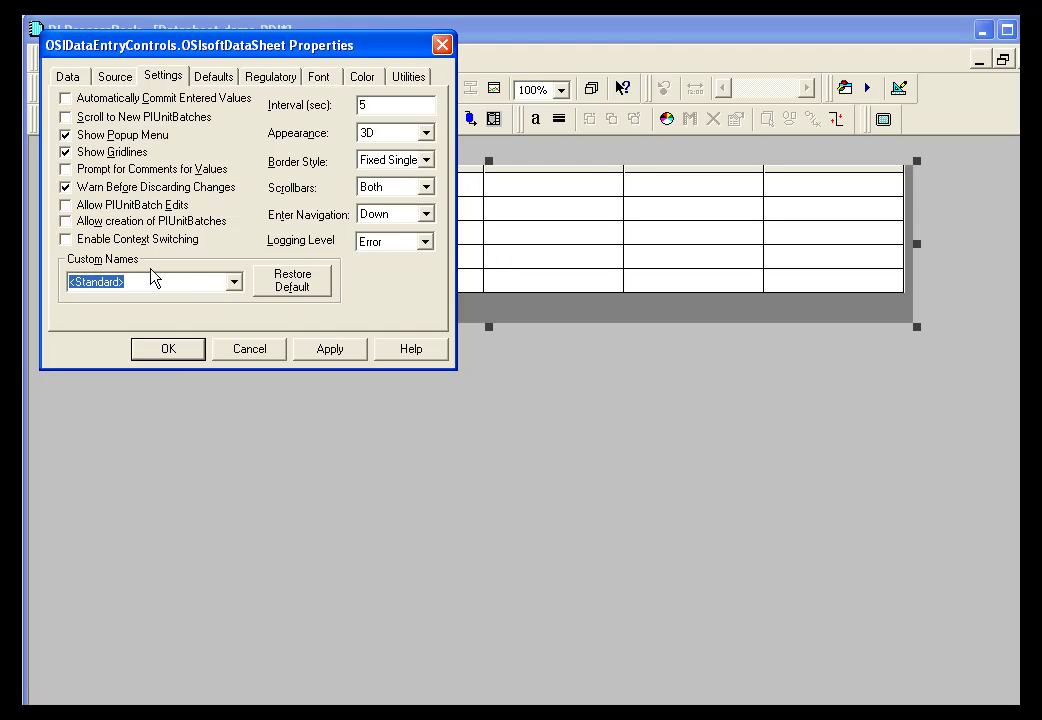
{"action": "left_click", "coordinate": [218, 78]}
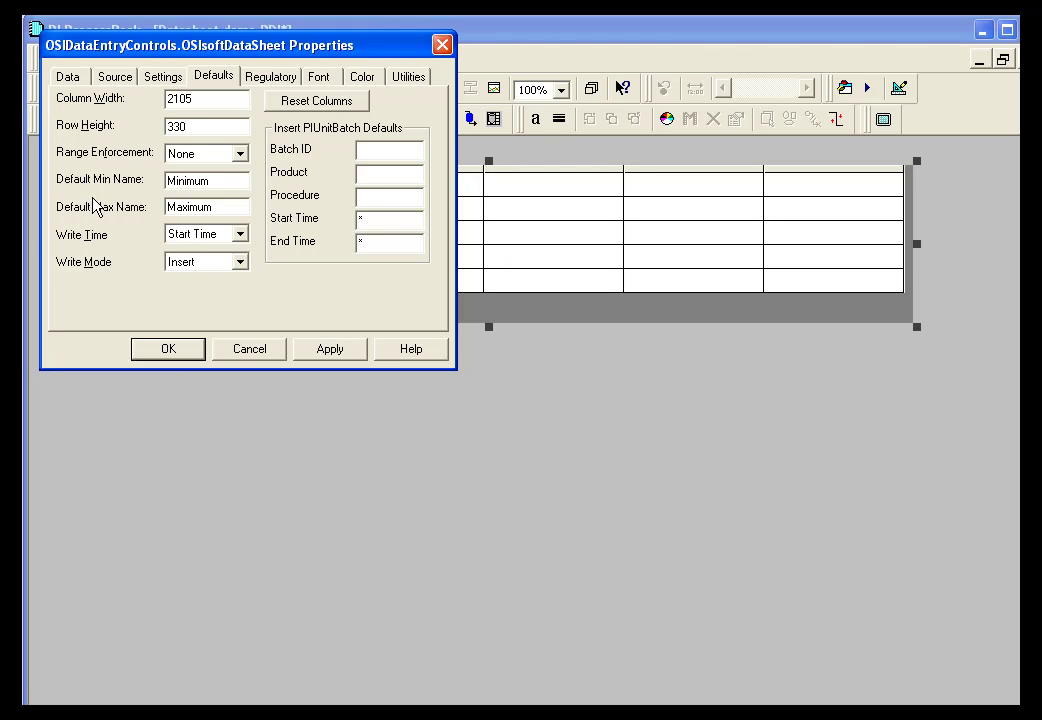
{"action": "left_click", "coordinate": [319, 79]}
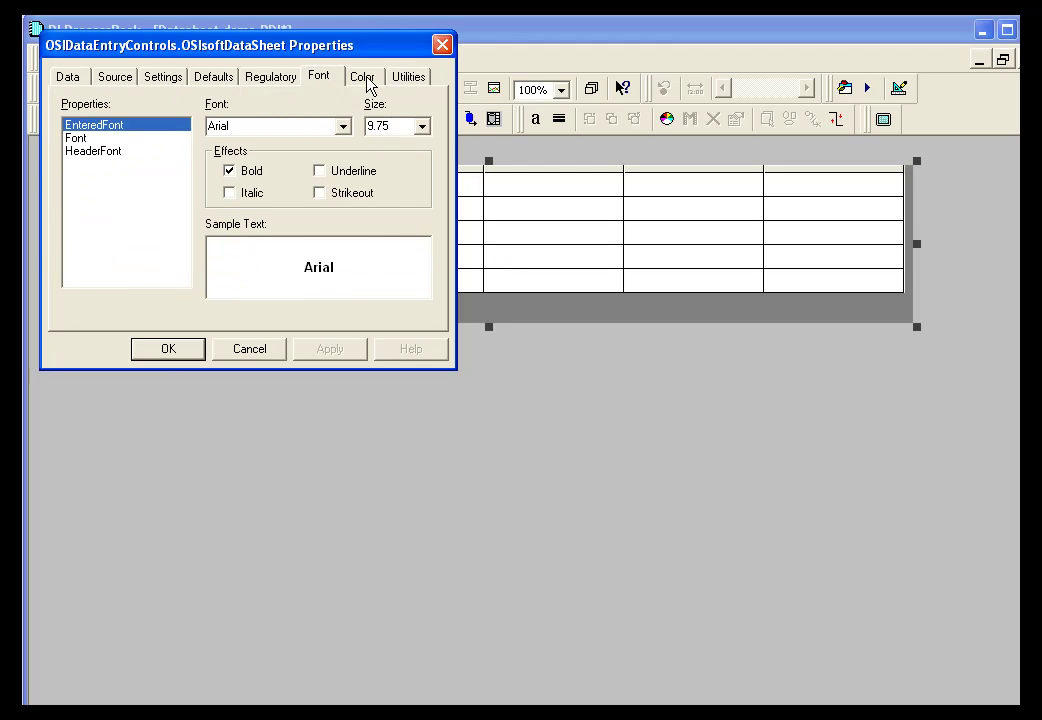
{"action": "left_click", "coordinate": [362, 77]}
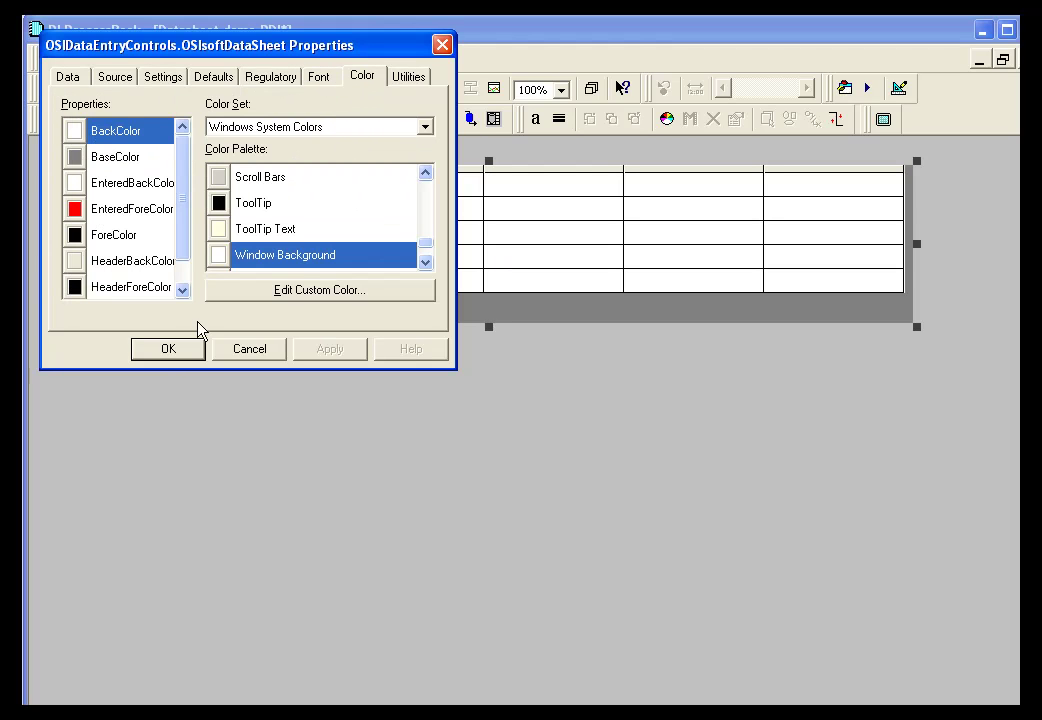
{"action": "left_click", "coordinate": [174, 349]}
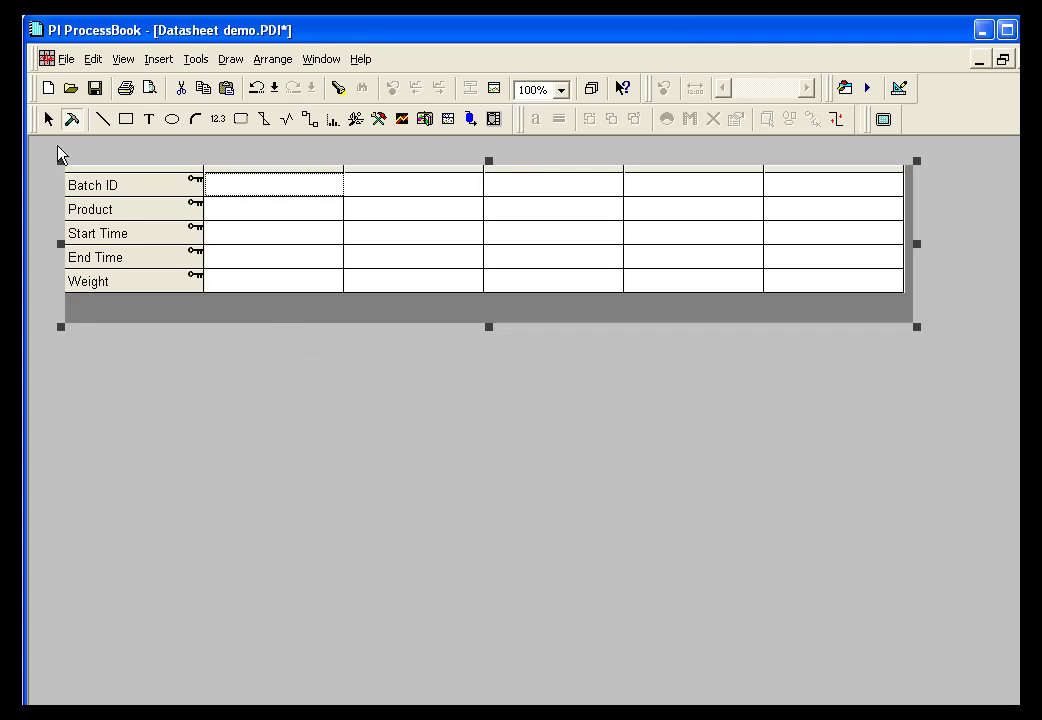
Preview the live batch data, then reopen the datasheet properties on the Weight value set
{"action": "left_click", "coordinate": [47, 119]}
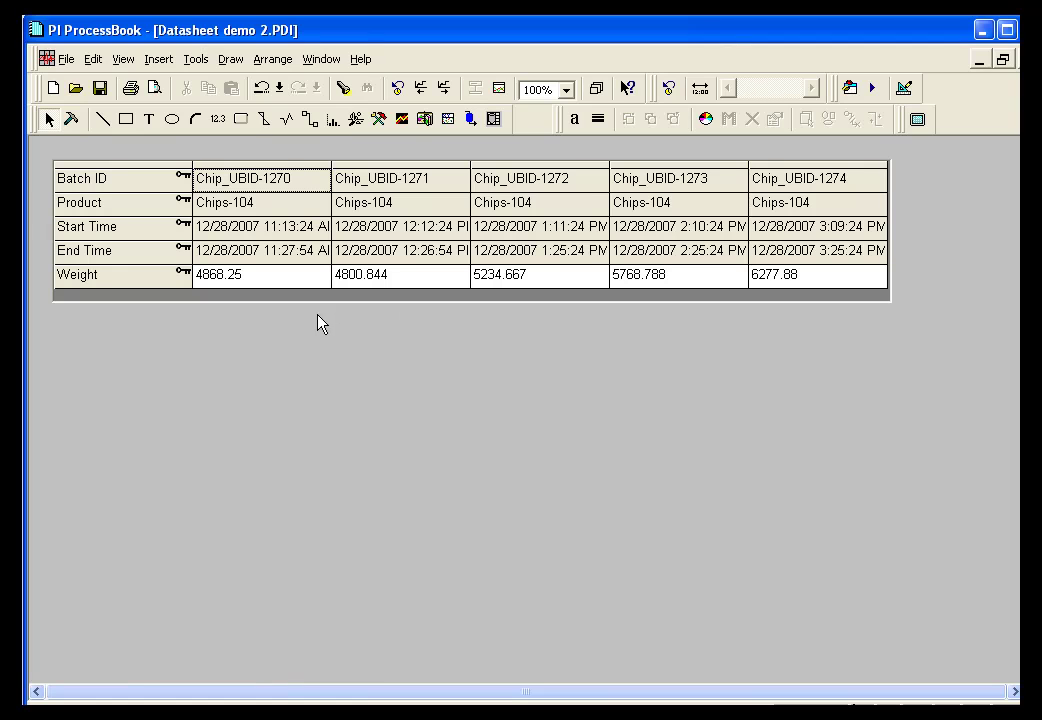
{"action": "left_click", "coordinate": [71, 119]}
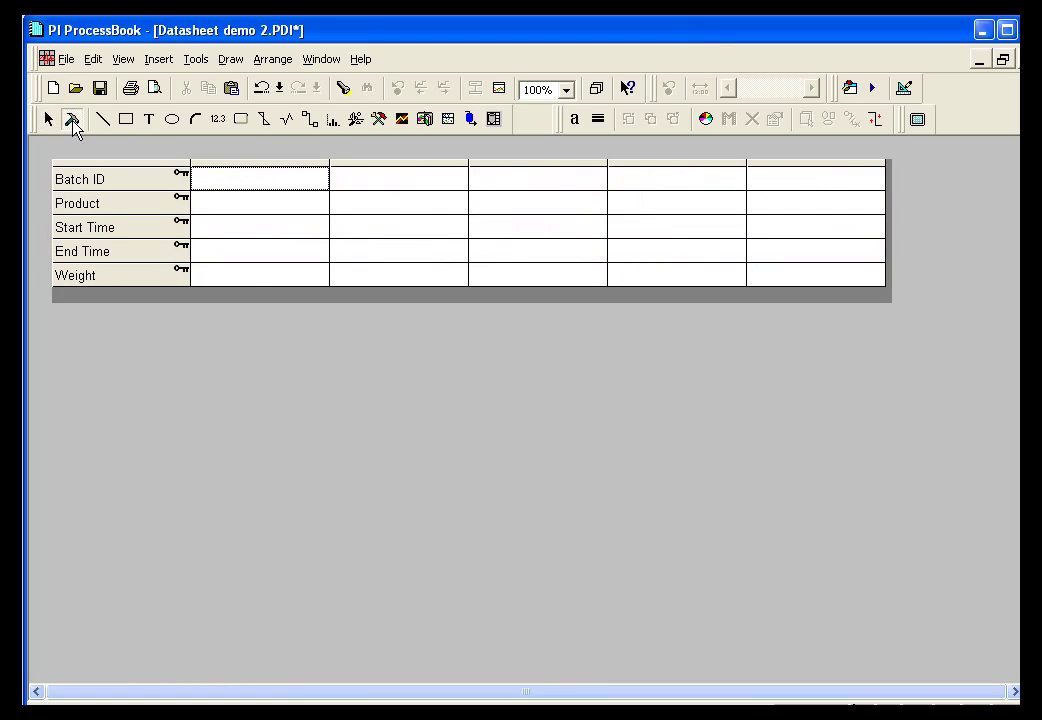
{"action": "right_click", "coordinate": [172, 178]}
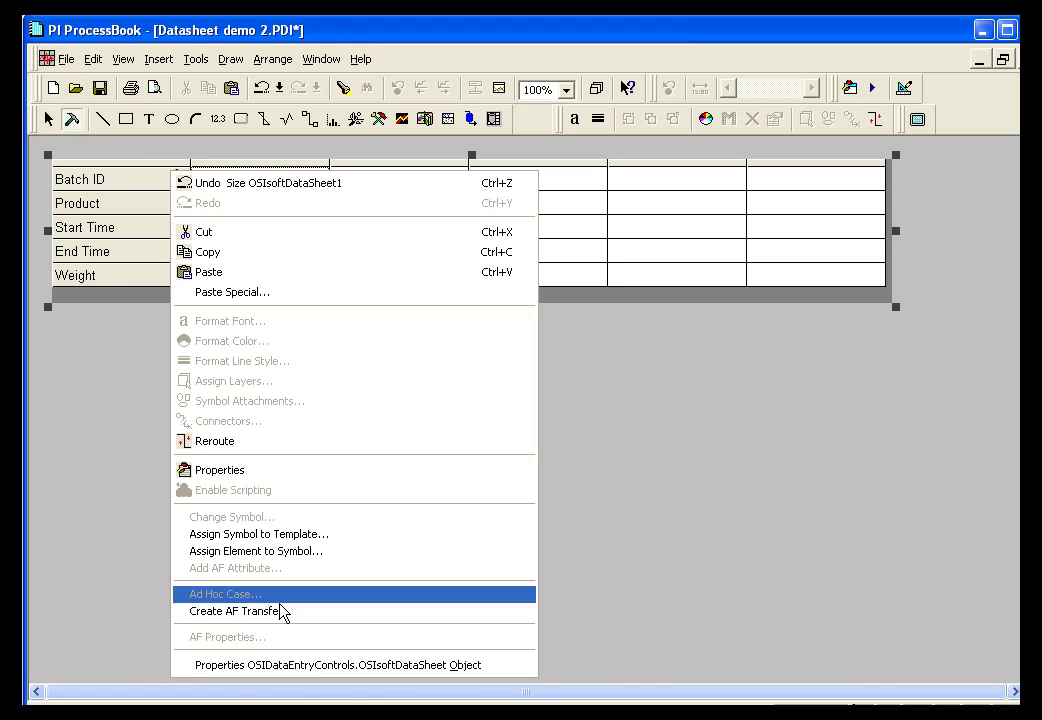
{"action": "left_click", "coordinate": [314, 666]}
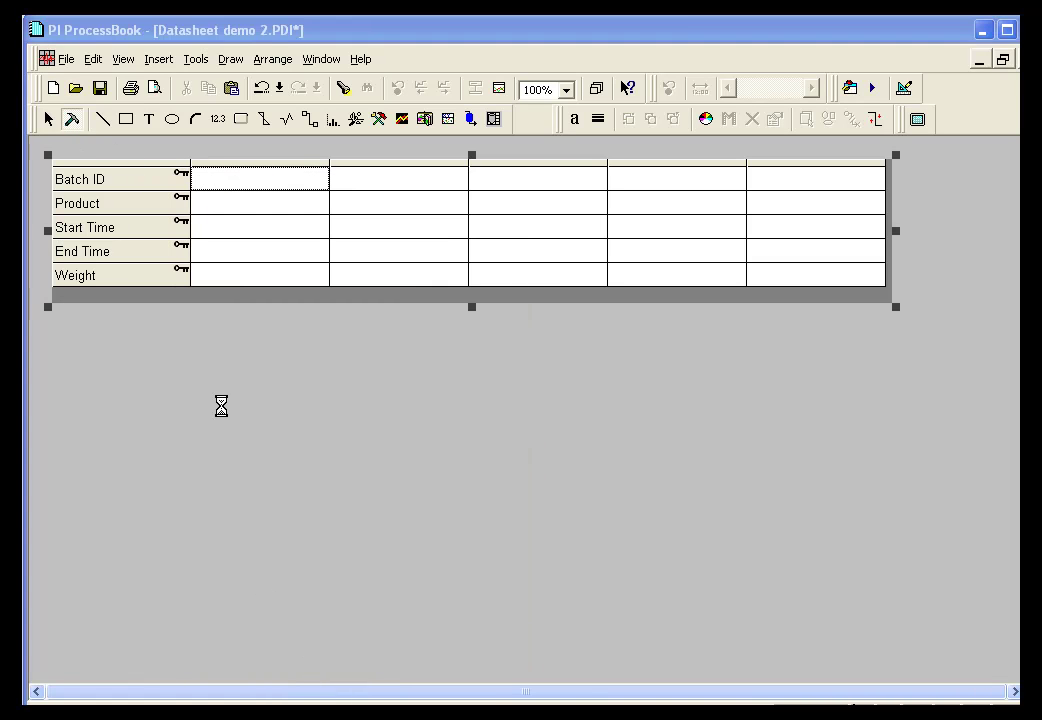
{"action": "left_click", "coordinate": [98, 236]}
Change the Weight value set's type to Read Write
{"action": "left_click", "coordinate": [316, 147]}
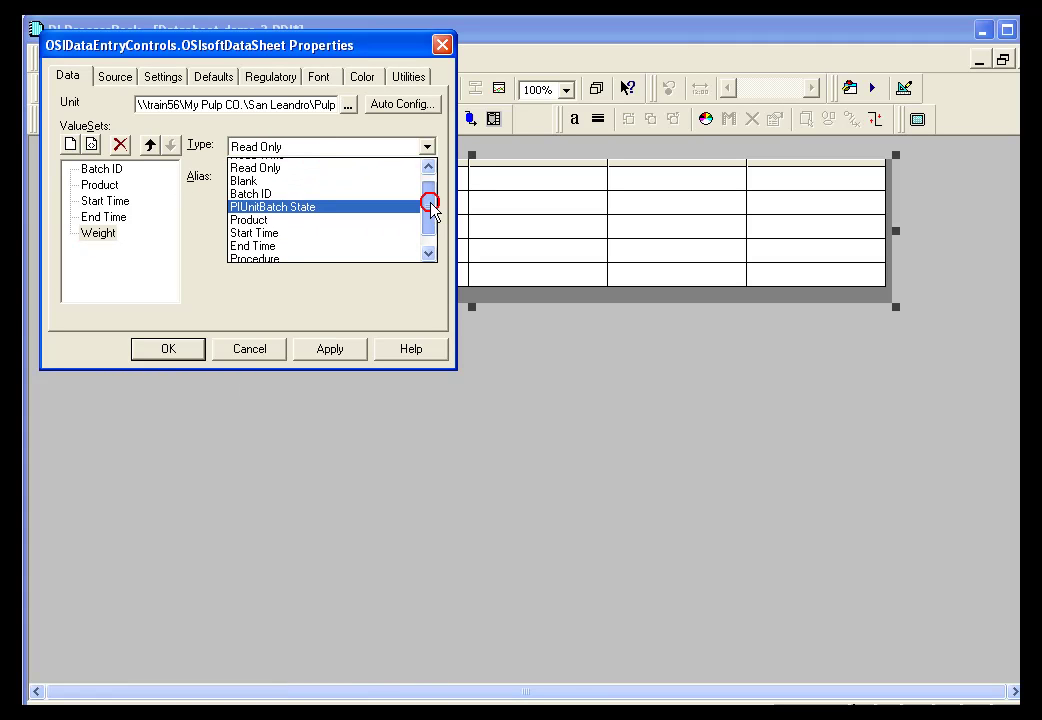
{"action": "left_click_drag", "start_coordinate": [430, 207], "coordinate": [293, 172]}
{"action": "left_click", "coordinate": [292, 168]}
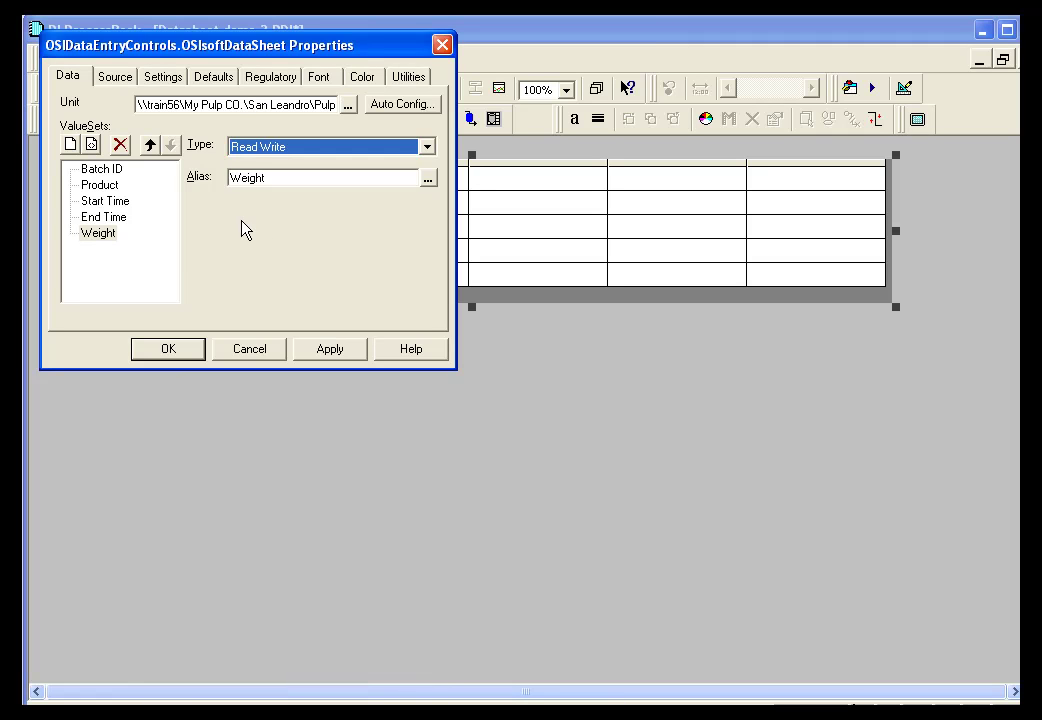
Leave automatic committing off in Settings and view the Regulatory options
{"action": "left_click", "coordinate": [171, 80]}
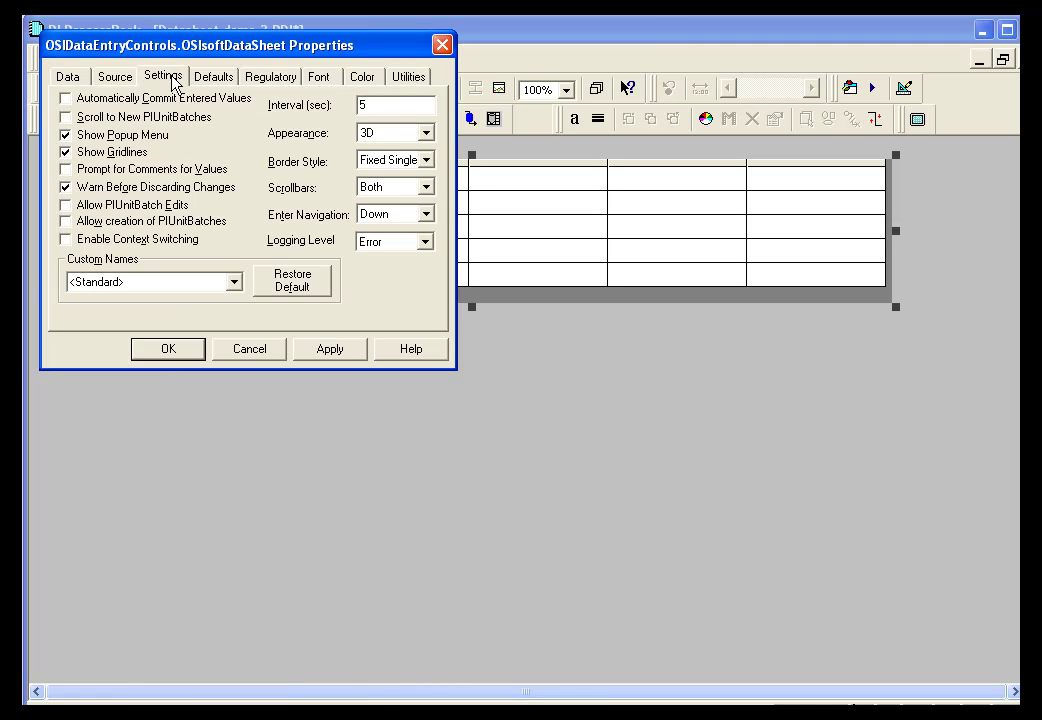
{"action": "left_click", "coordinate": [117, 100]}
{"action": "left_click", "coordinate": [80, 100]}
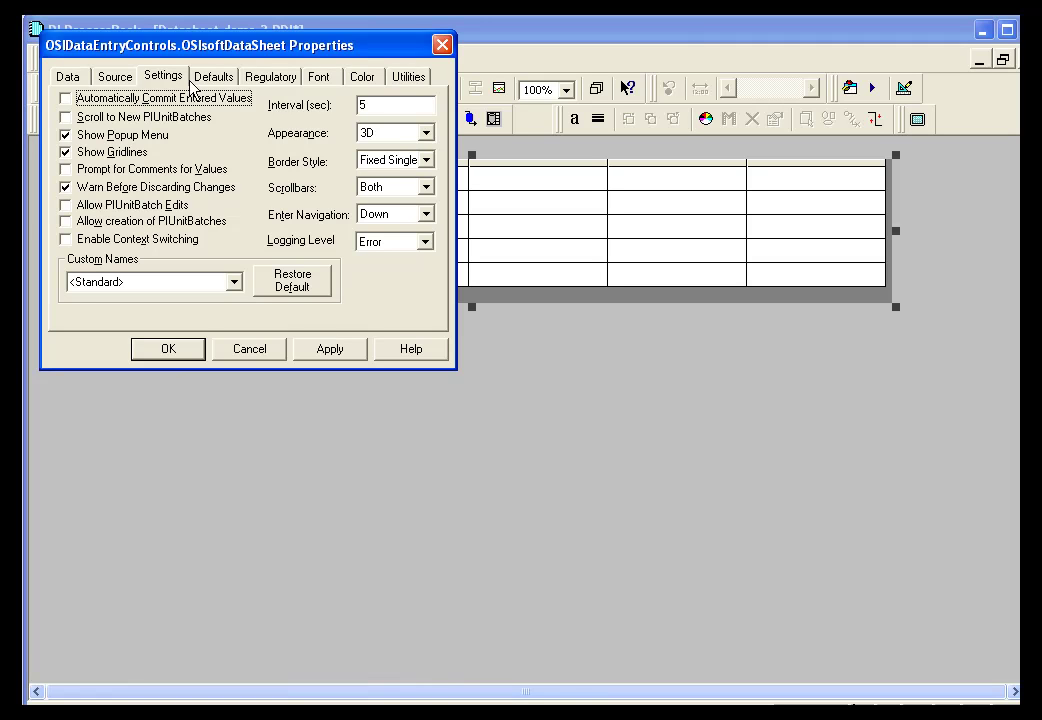
{"action": "left_click", "coordinate": [265, 78]}
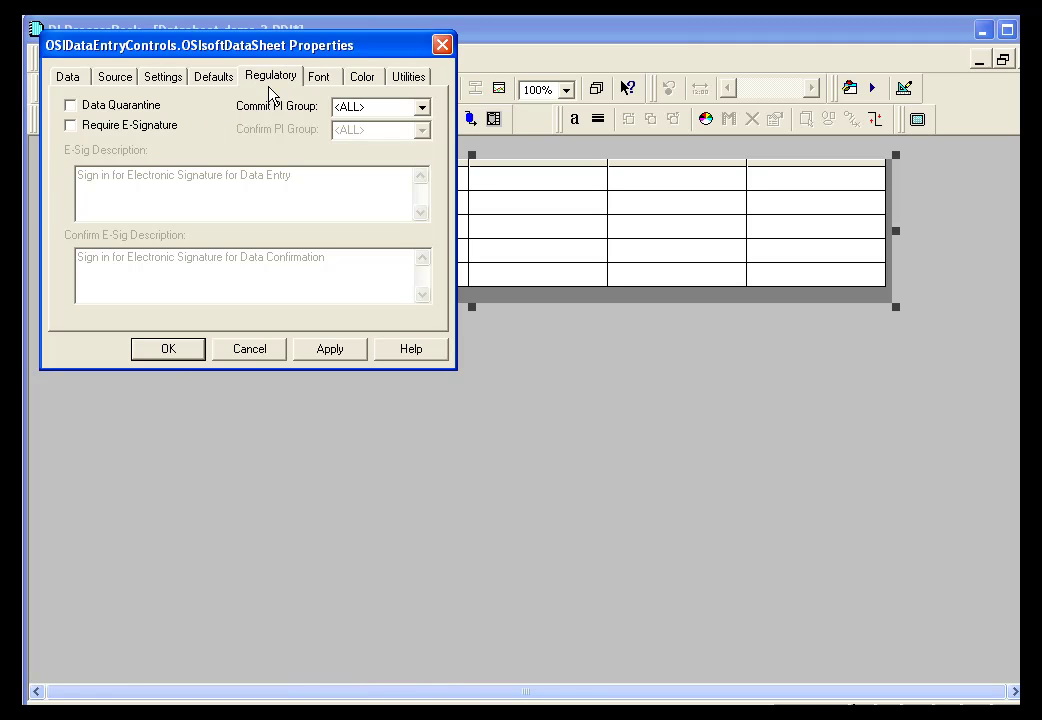
Turn on data quarantine and limit committing to the piadmin group
{"action": "left_click", "coordinate": [123, 108]}
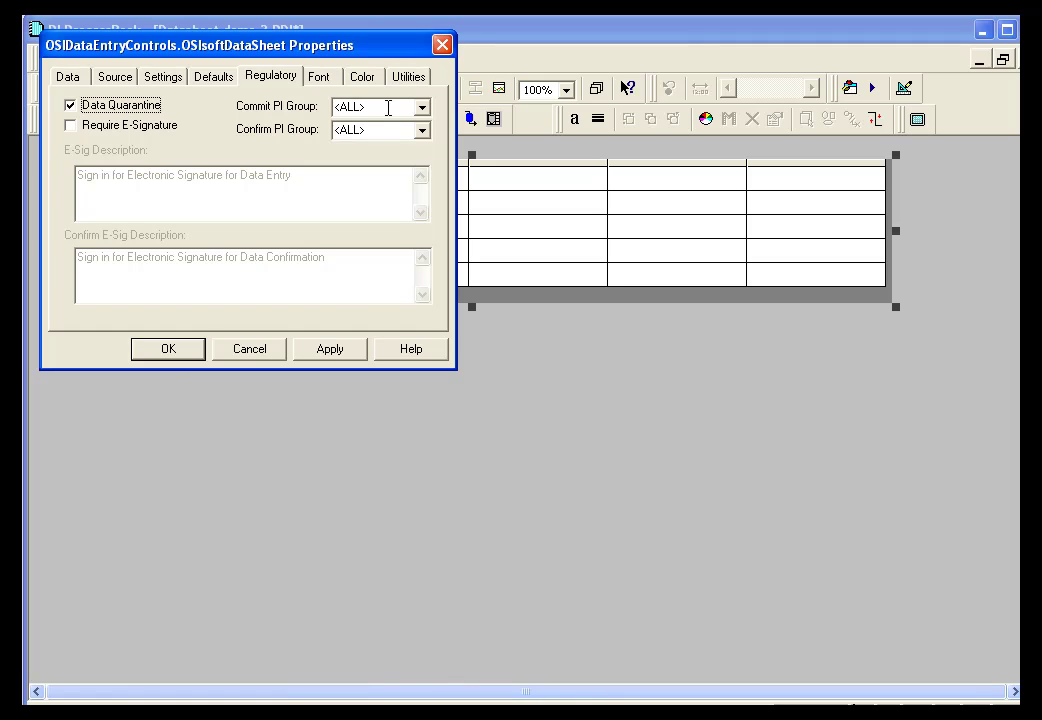
{"action": "left_click", "coordinate": [421, 107]}
{"action": "left_click", "coordinate": [361, 140]}
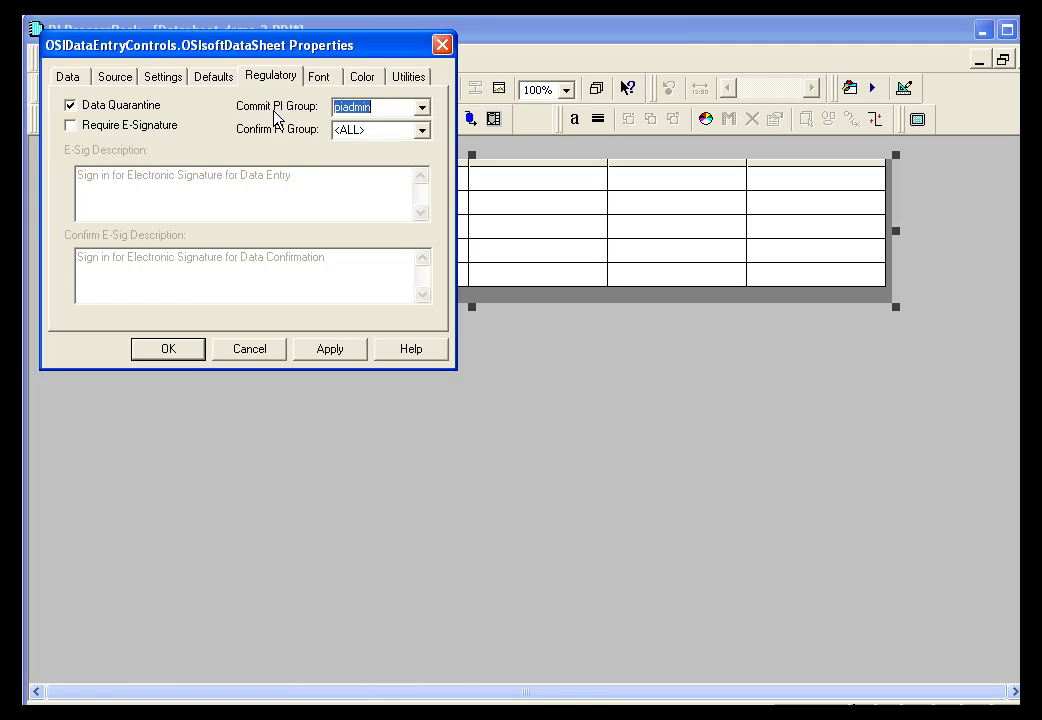
Require an e-signature with confirming limited to piadmin, and apply the regulatory settings
{"action": "left_click", "coordinate": [90, 130]}
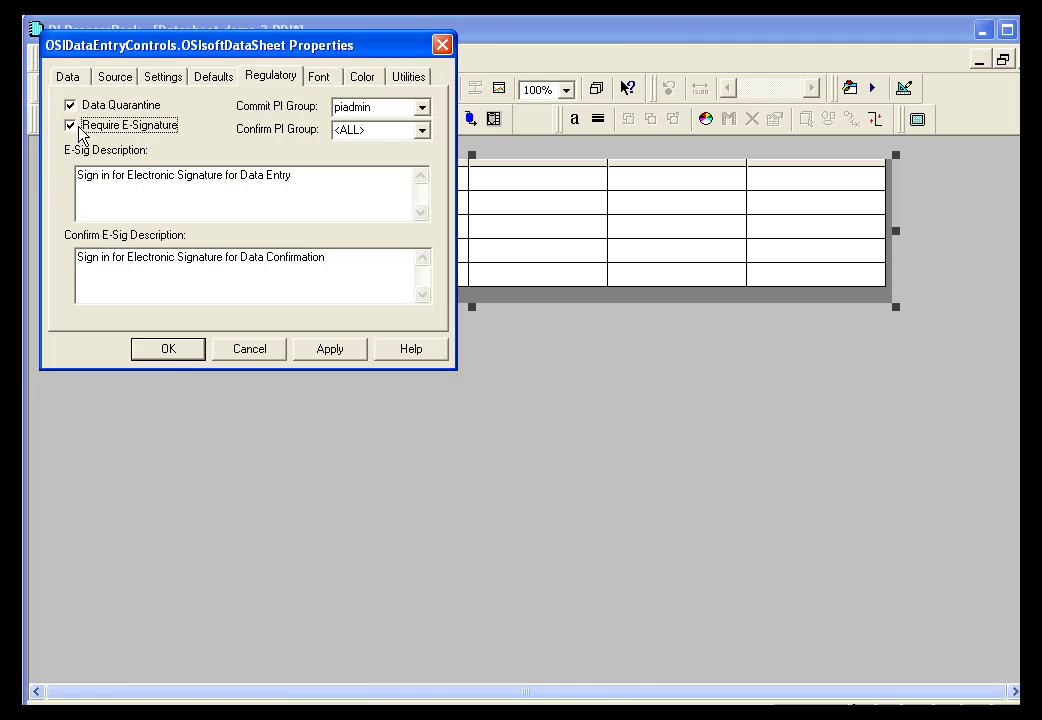
{"action": "left_click", "coordinate": [353, 131]}
{"action": "left_click", "coordinate": [424, 132]}
{"action": "left_click", "coordinate": [370, 162]}
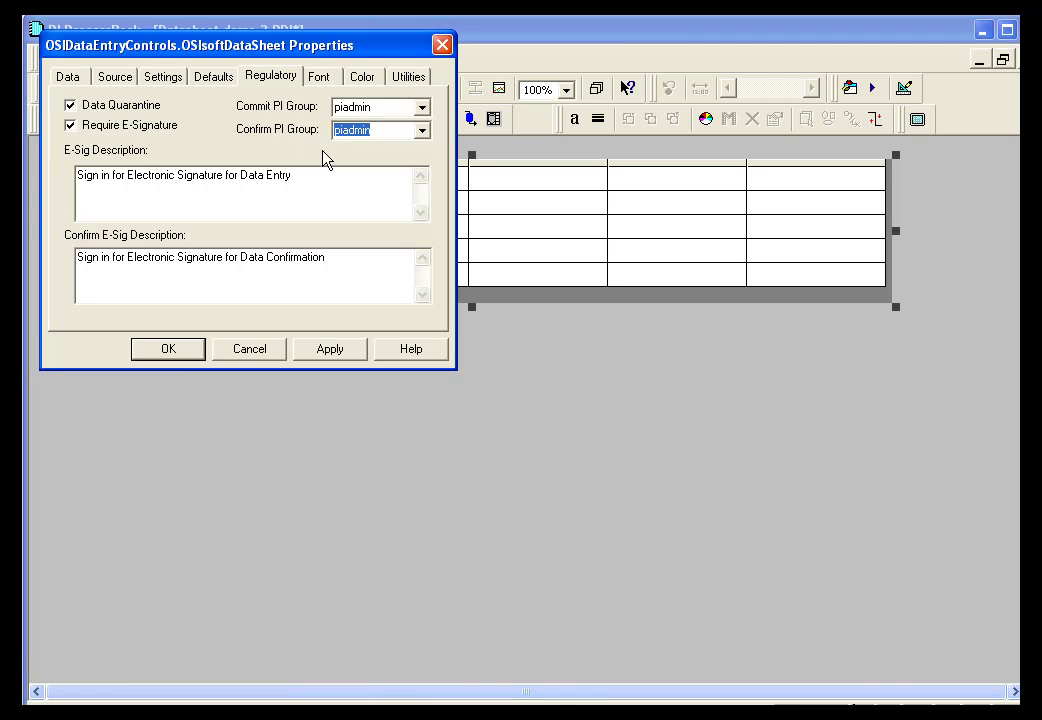
{"action": "left_click_drag", "start_coordinate": [292, 177], "coordinate": [62, 185]}
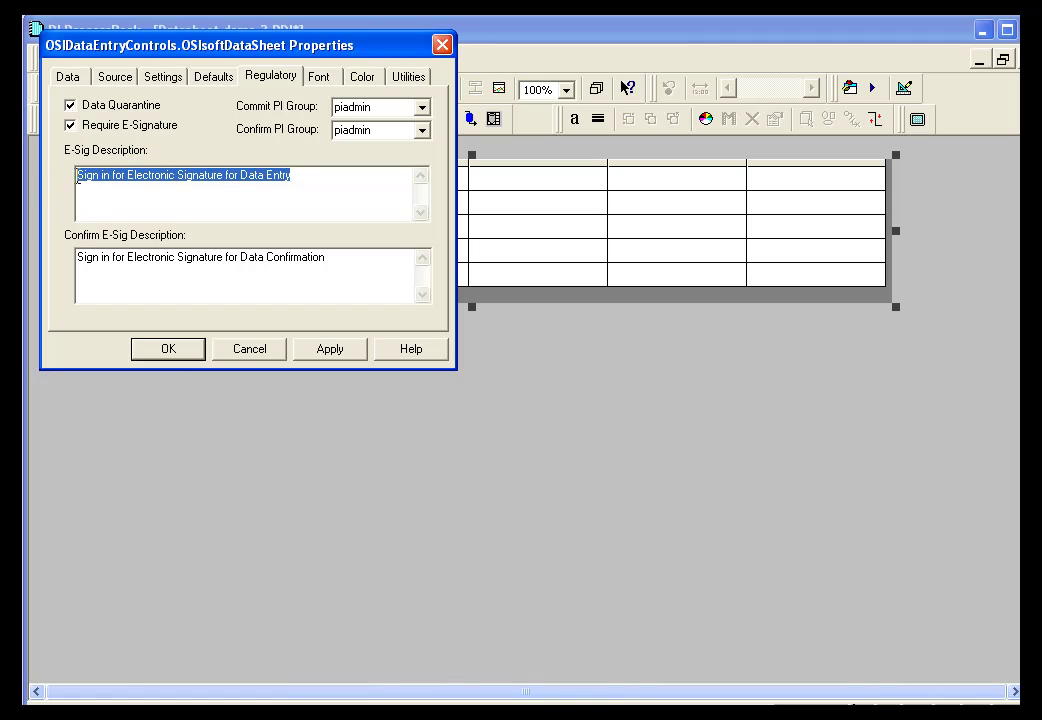
{"action": "left_click", "coordinate": [187, 204]}
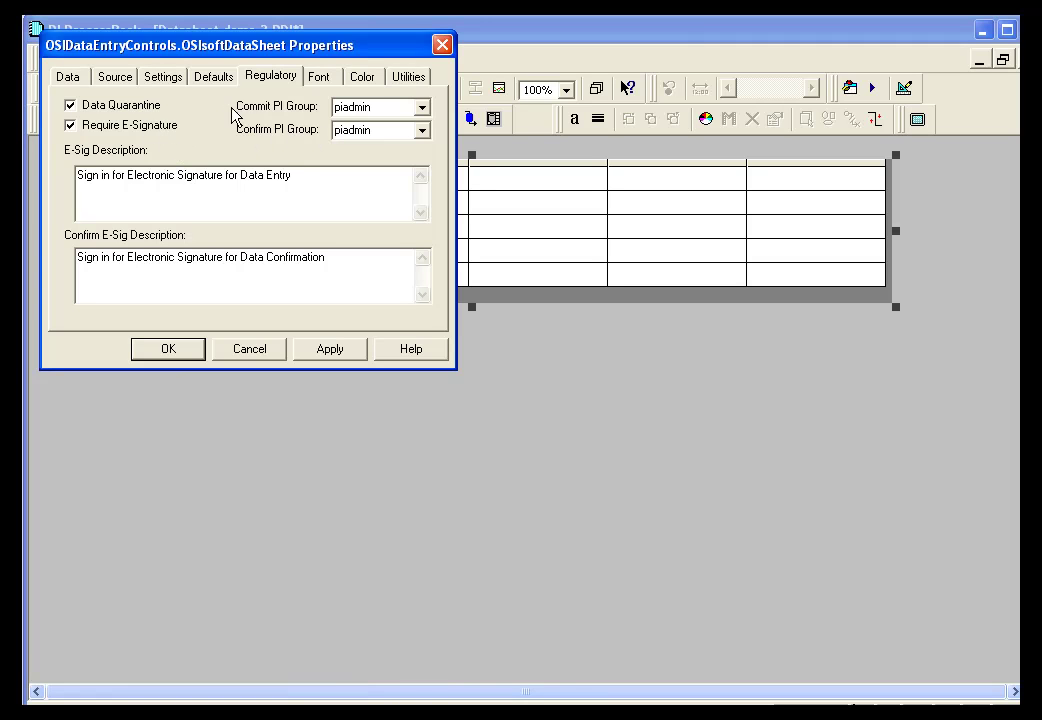
{"action": "left_click", "coordinate": [186, 352]}
In Run mode, overwrite Chip_UBID-1270's 4868.25 weight with 4700.00, leaving it pending in red
{"action": "left_click", "coordinate": [48, 118]}
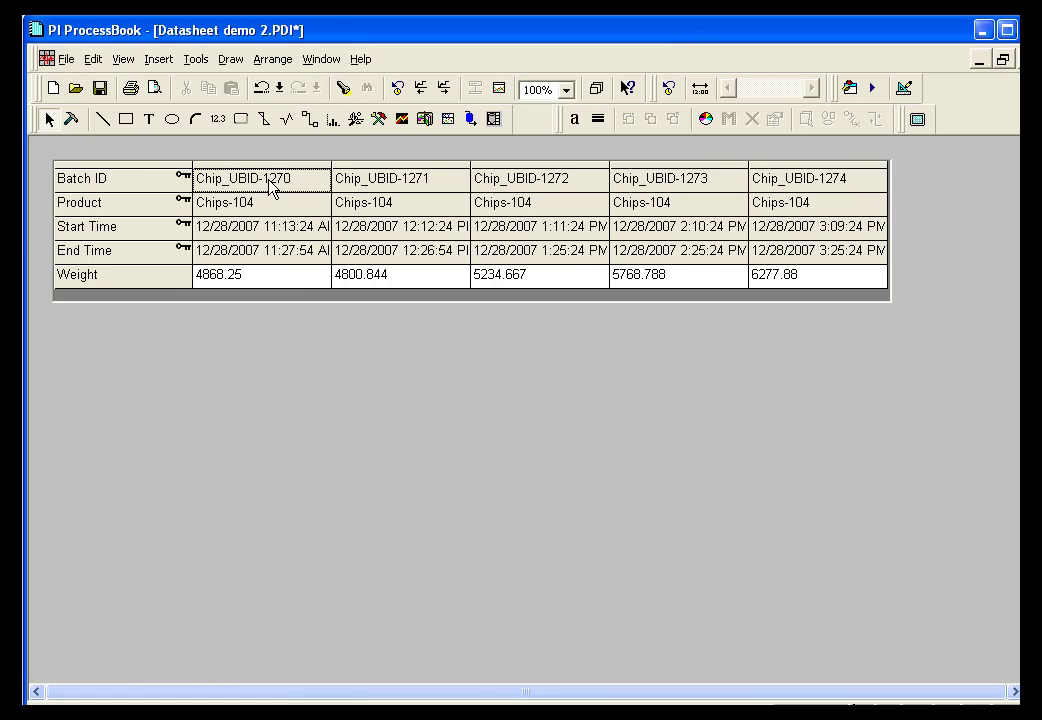
{"action": "left_click", "coordinate": [249, 284]}
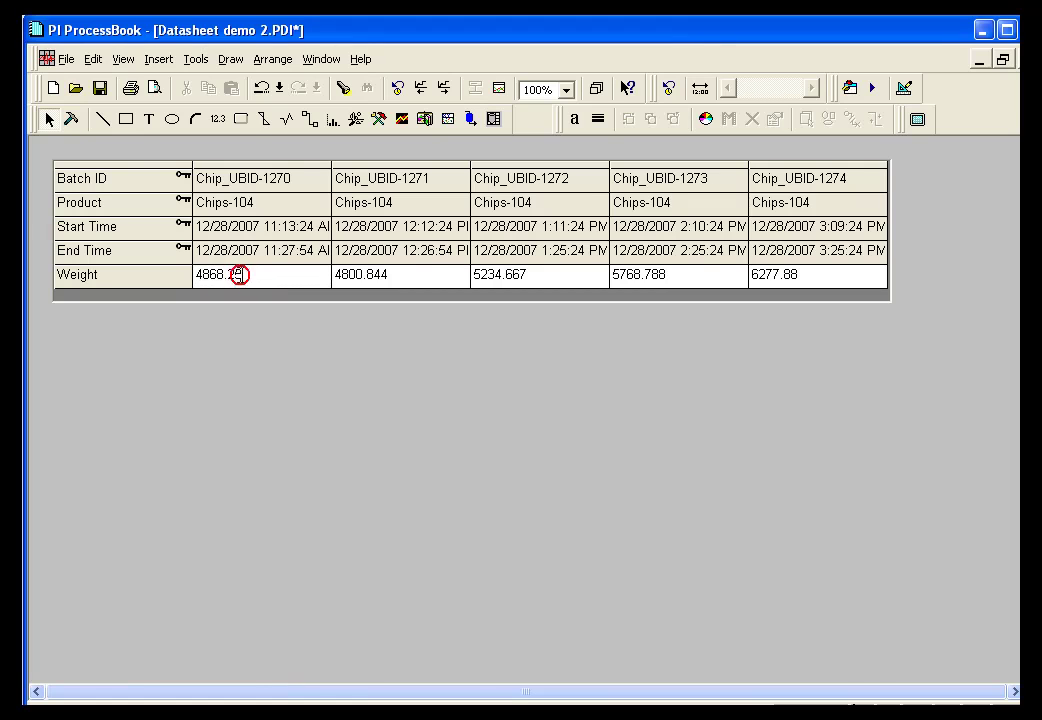
{"action": "left_click_drag", "start_coordinate": [244, 278], "coordinate": [195, 280]}
{"action": "type", "text": "4700.00"}
{"action": "key", "text": "Return"}
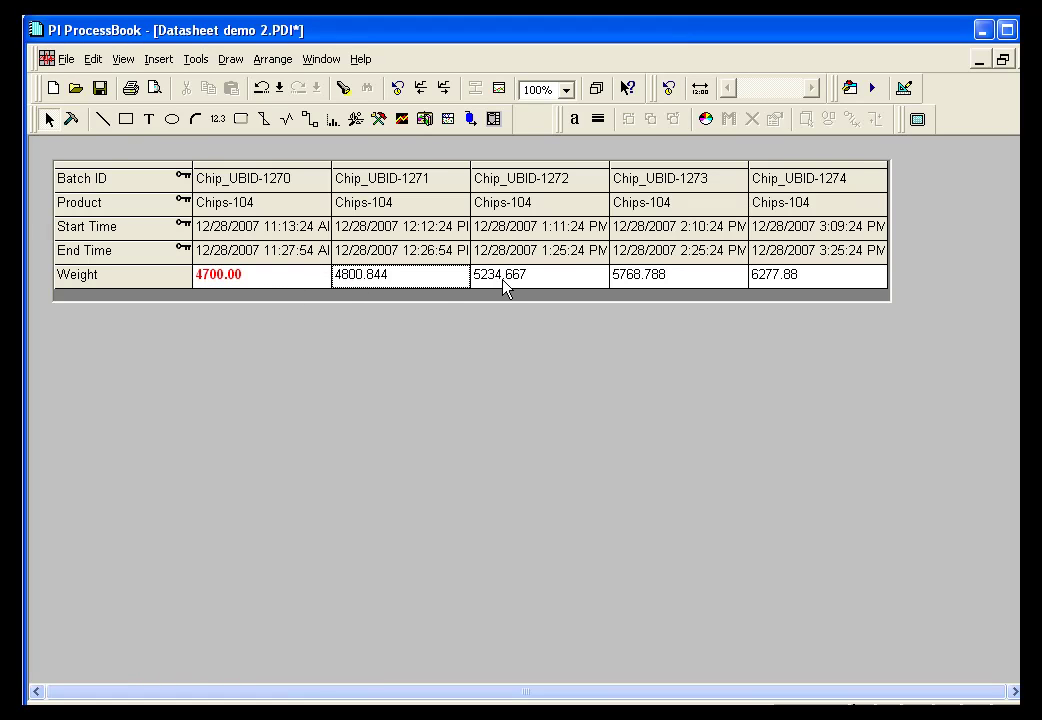
{"action": "left_click", "coordinate": [297, 284]}
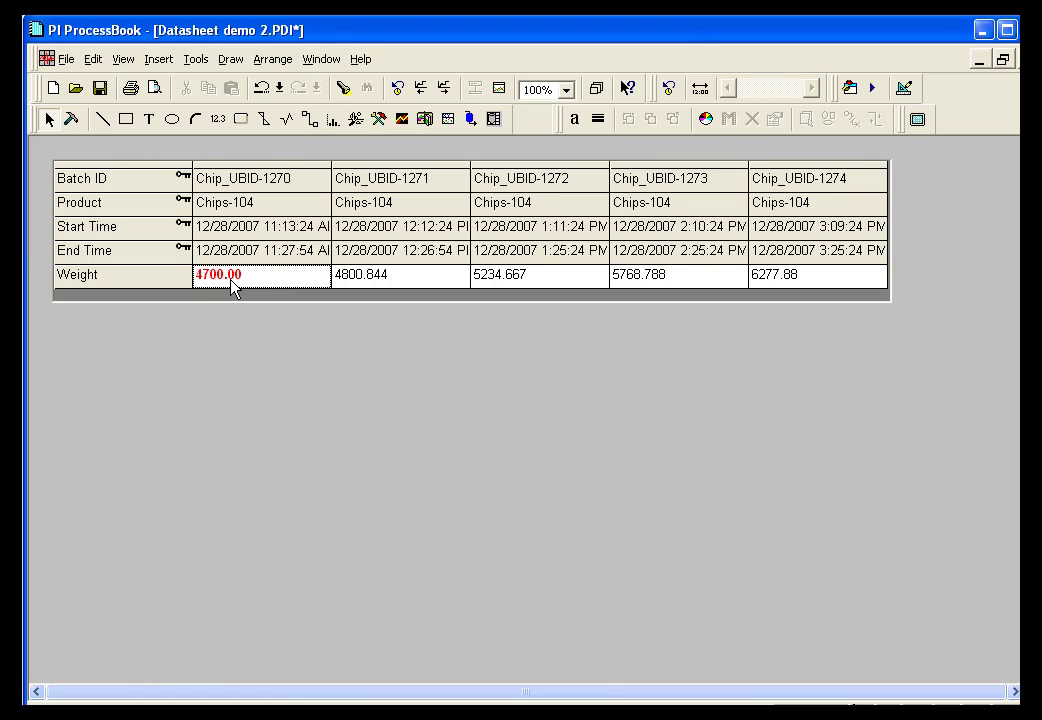
Commit Chip_UBID-1270's 4700.00 weight, signing with the password in the E-Signature dialog
{"action": "right_click", "coordinate": [262, 281]}
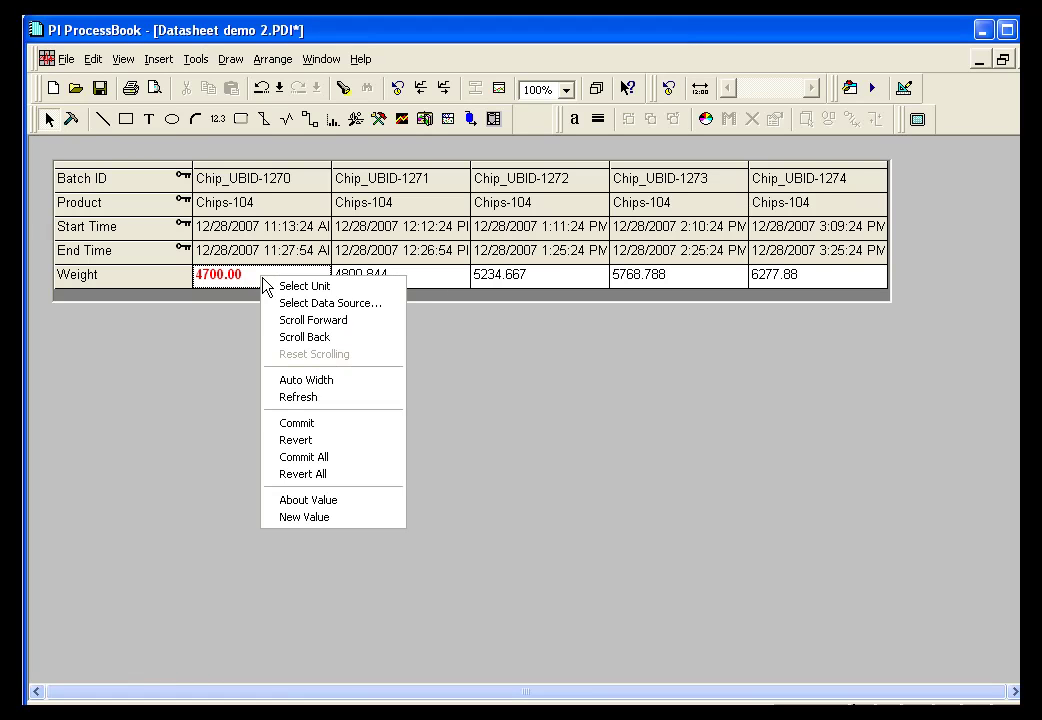
{"action": "left_click", "coordinate": [326, 430]}
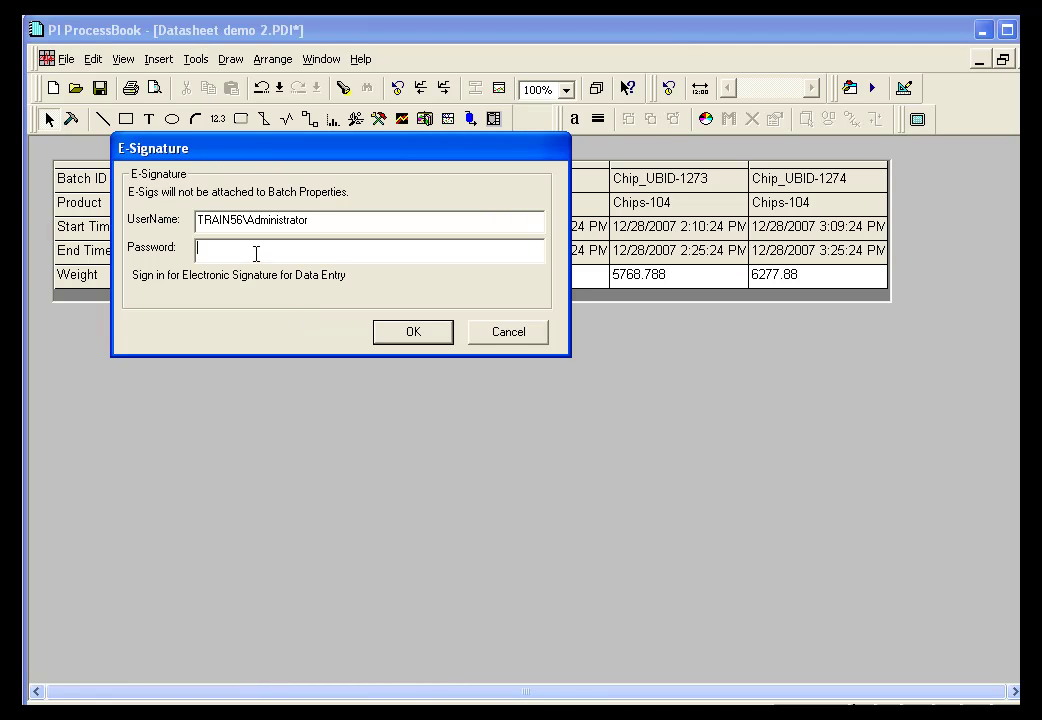
{"action": "type", "text": "*******"}
{"action": "left_click", "coordinate": [411, 334]}
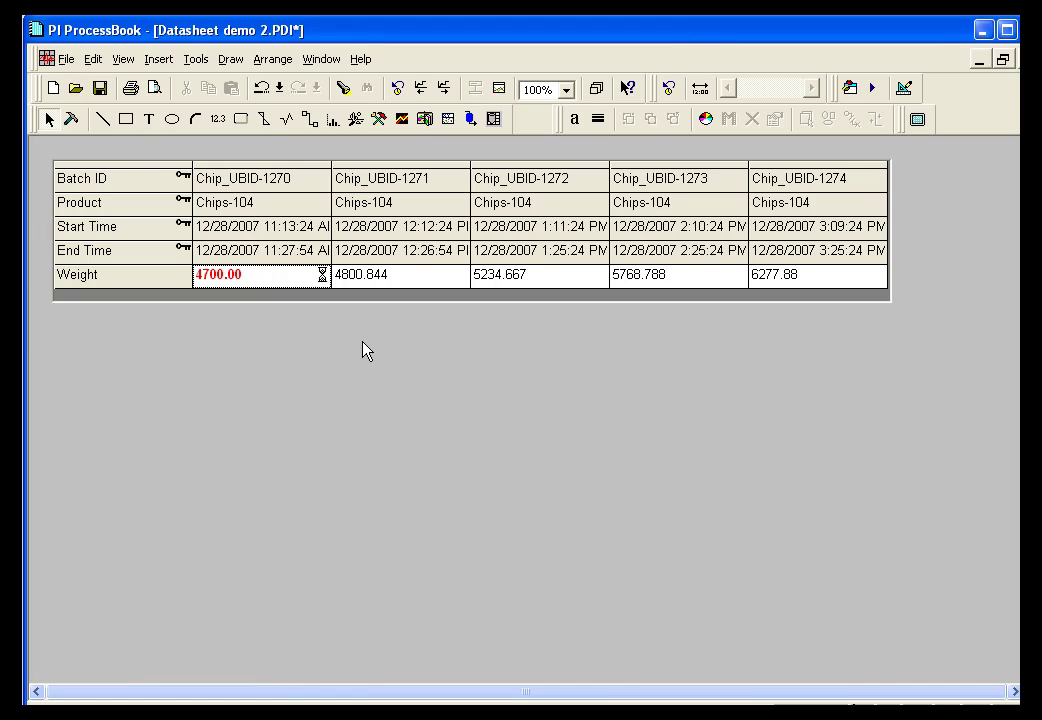